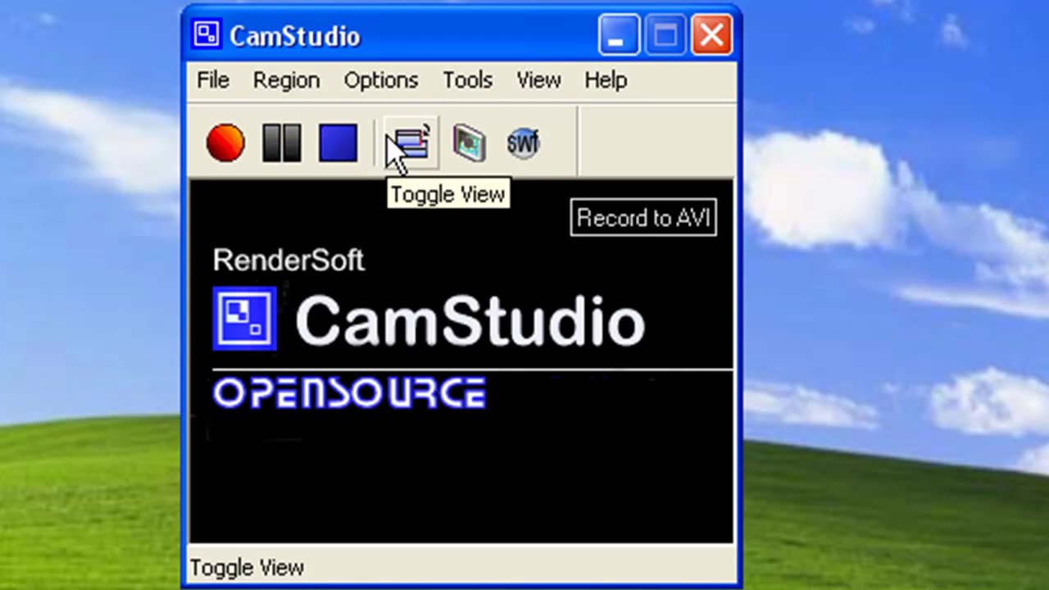
Set the capture area to Region and start recording a drawn region of about 59 × 32 pixels.
{"action": "left_click", "coordinate": [288, 85]}
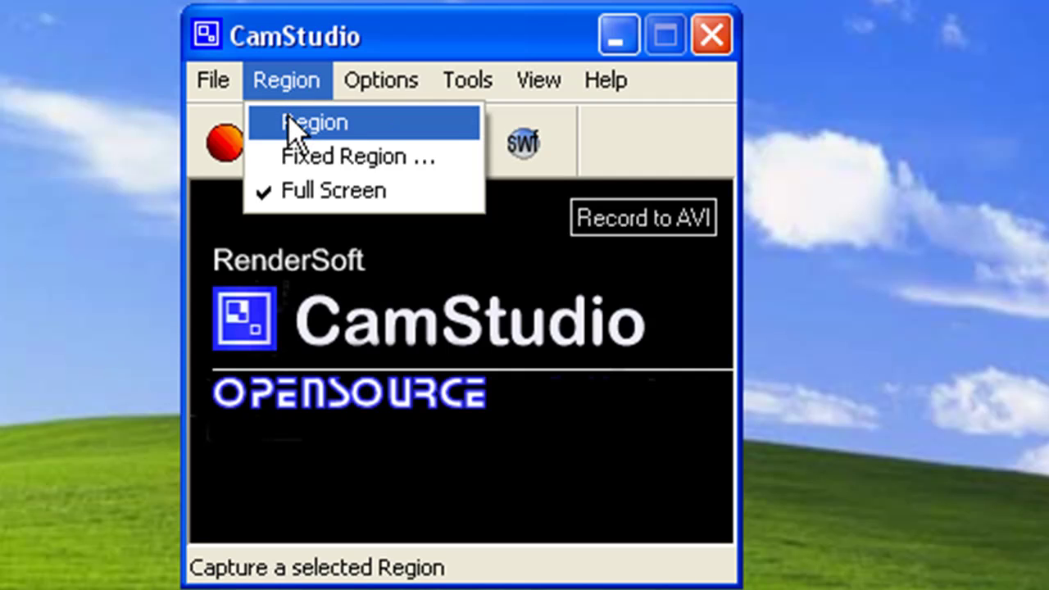
{"action": "left_click", "coordinate": [291, 125]}
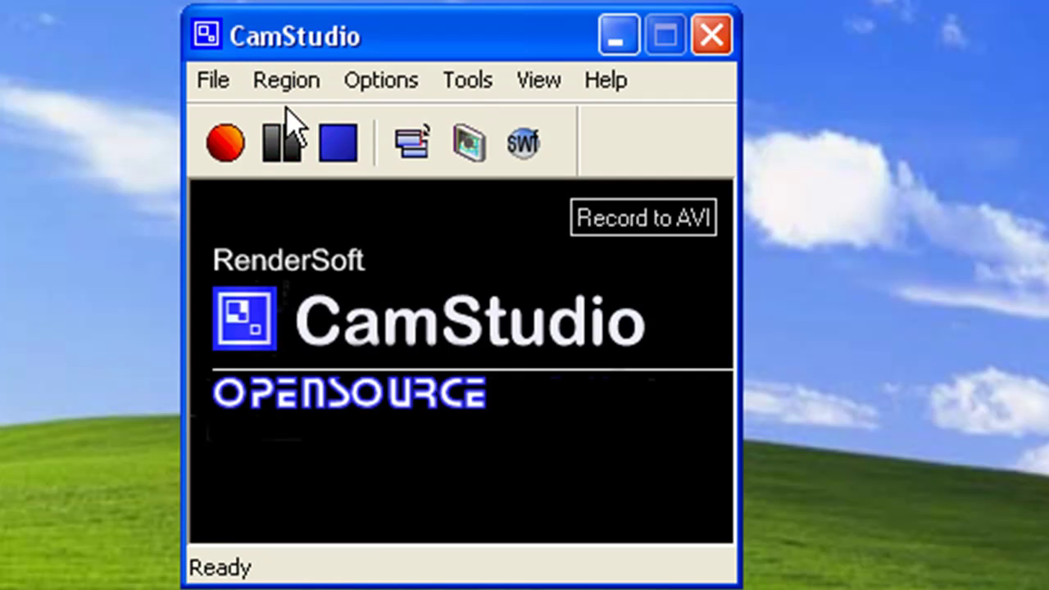
{"action": "left_click", "coordinate": [276, 83]}
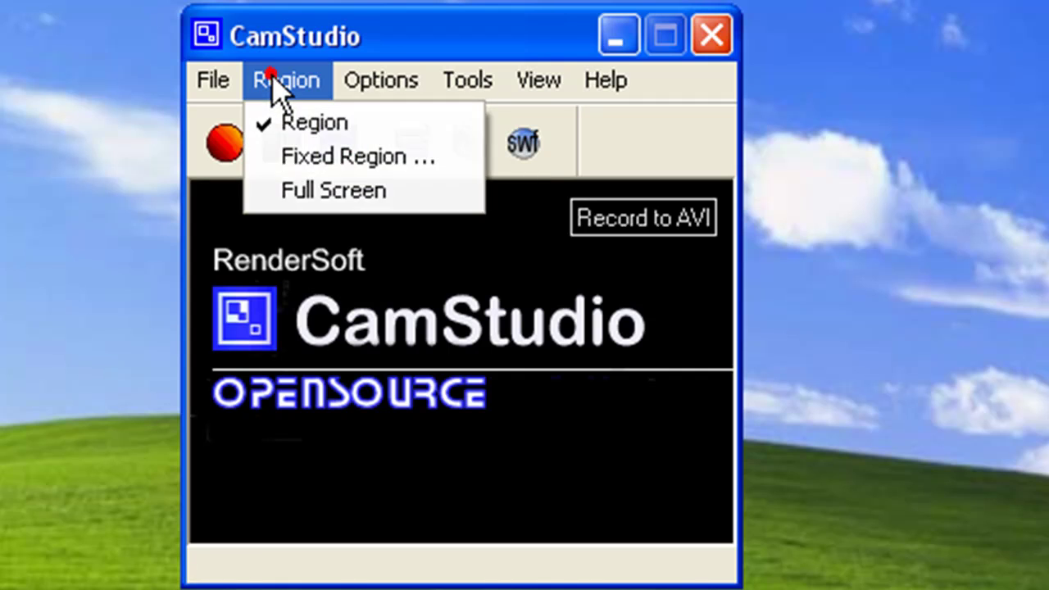
{"action": "left_click", "coordinate": [230, 143]}
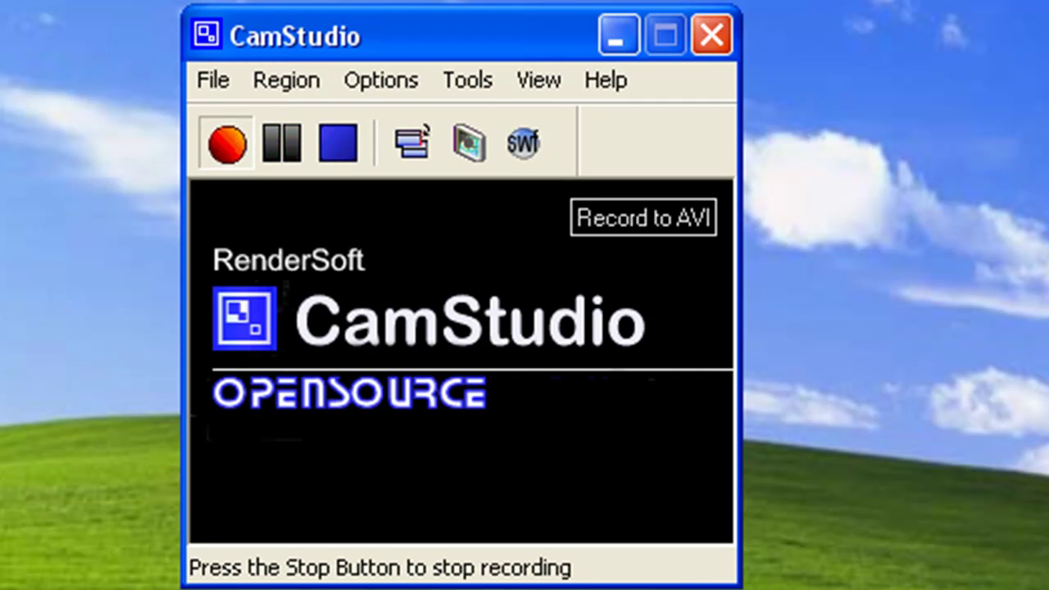
{"action": "left_click_drag", "start_coordinate": [227, 1], "coordinate": [524, 54]}
Stop the region recording and discard the AVI file without saving it.
{"action": "right_click", "coordinate": [348, 2]}
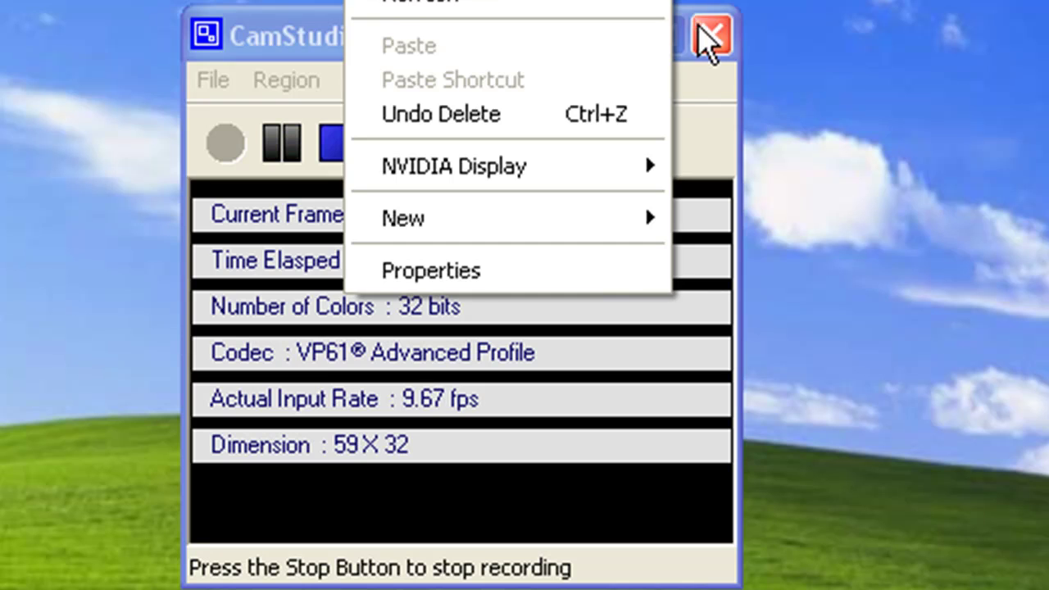
{"action": "left_click", "coordinate": [698, 31]}
{"action": "left_click", "coordinate": [478, 384]}
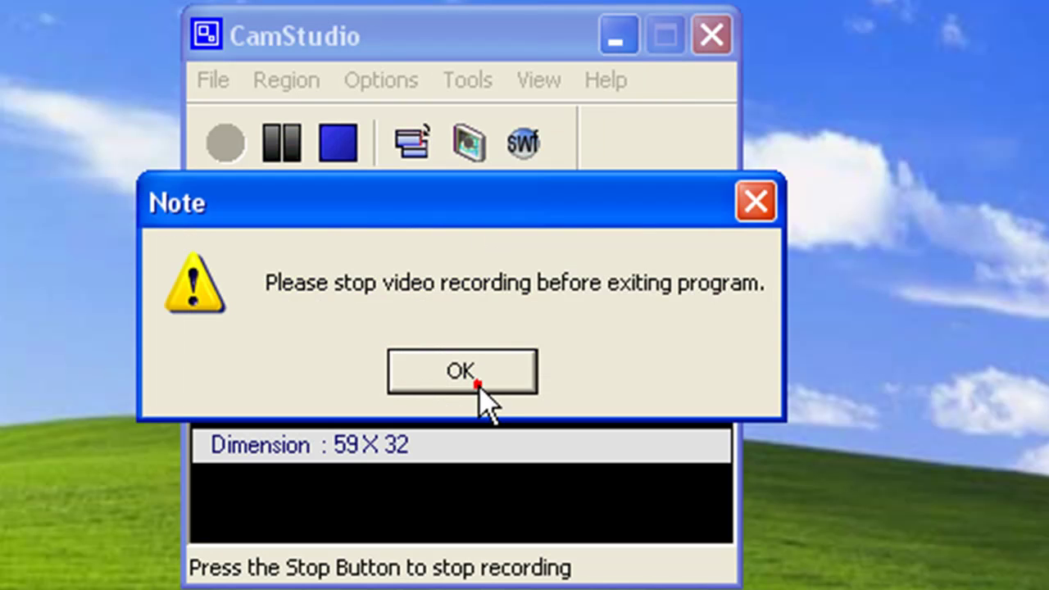
{"action": "left_click", "coordinate": [463, 375]}
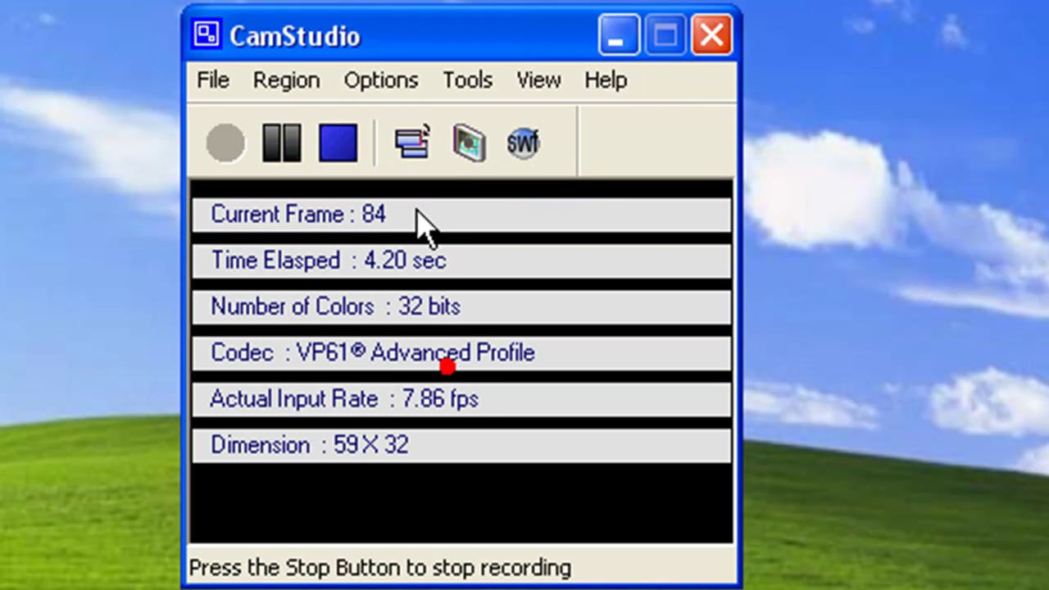
{"action": "left_click", "coordinate": [320, 144]}
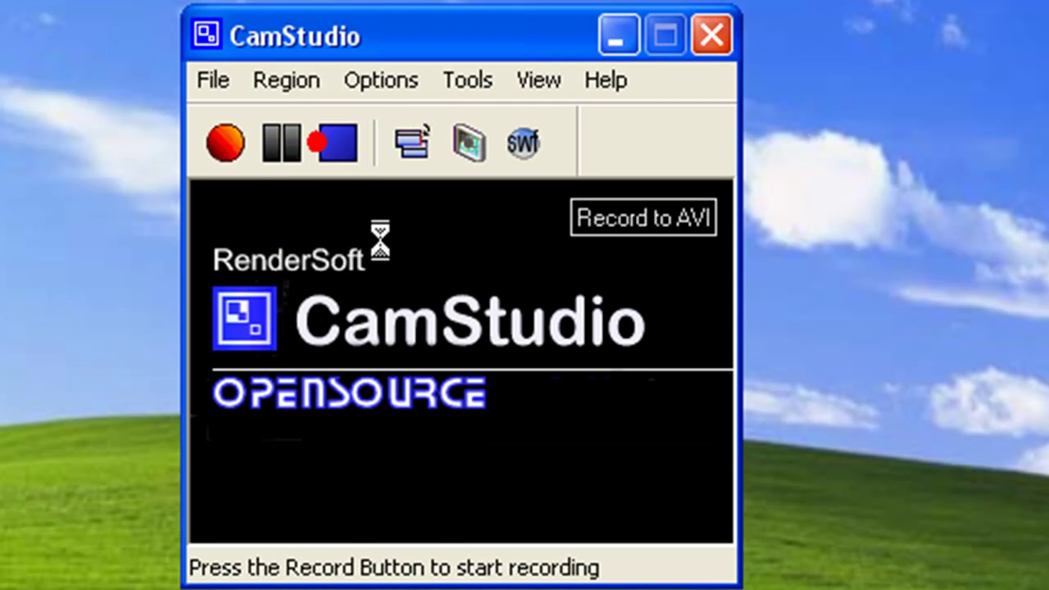
{"action": "left_click", "coordinate": [277, 73]}
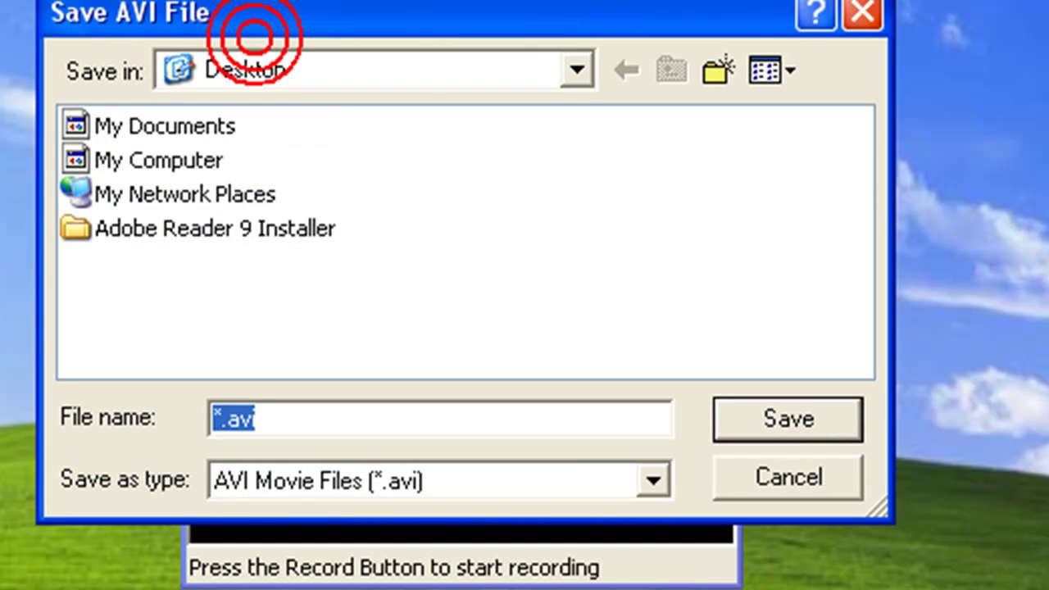
{"action": "left_click", "coordinate": [862, 13]}
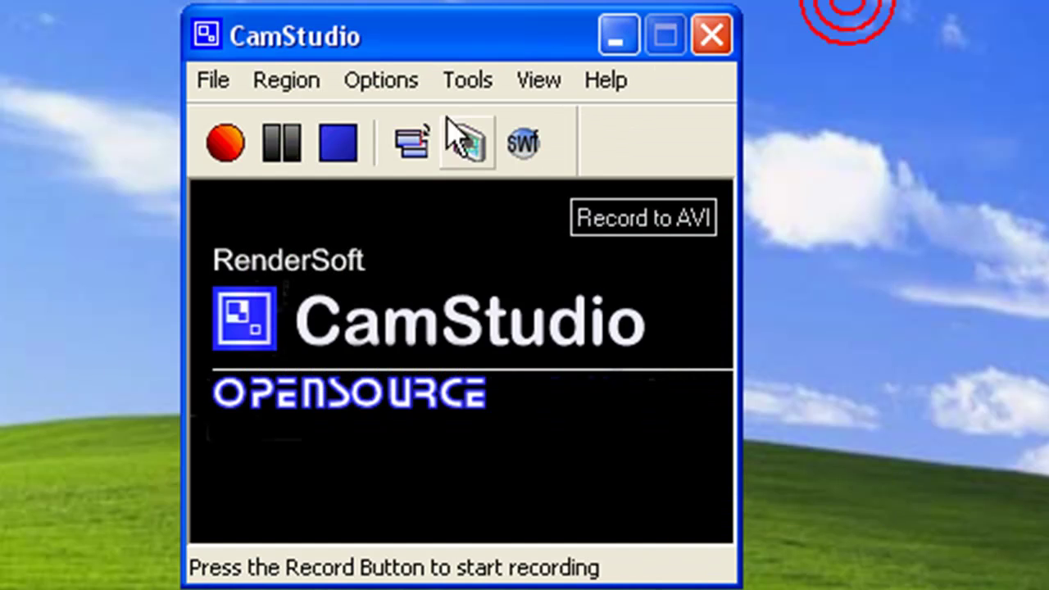
Set the capture area to Fixed Region, drawing a rectangle on screen to define it.
{"action": "left_click", "coordinate": [283, 72]}
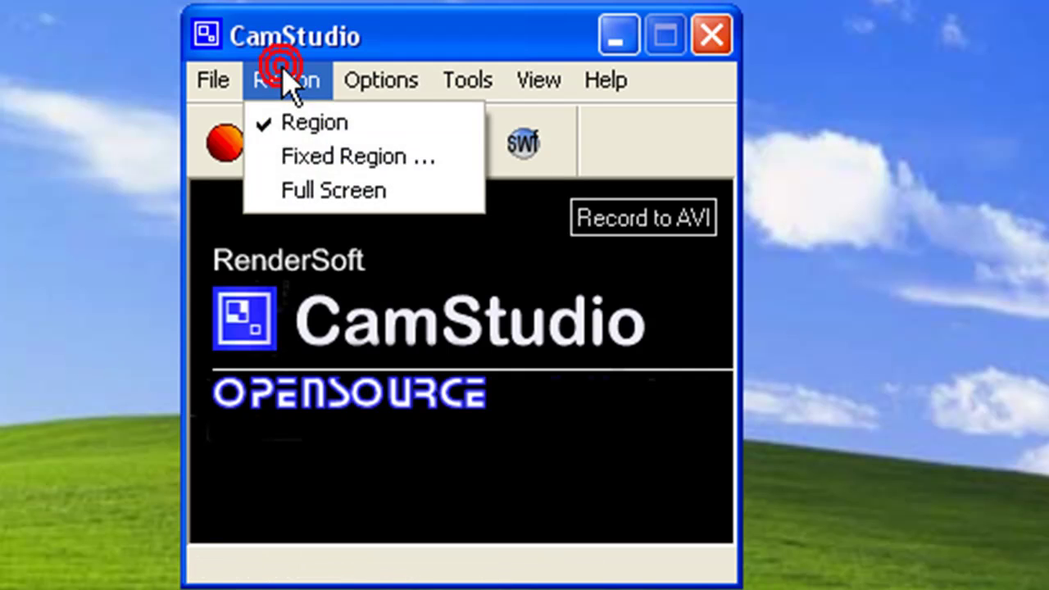
{"action": "left_click", "coordinate": [314, 158]}
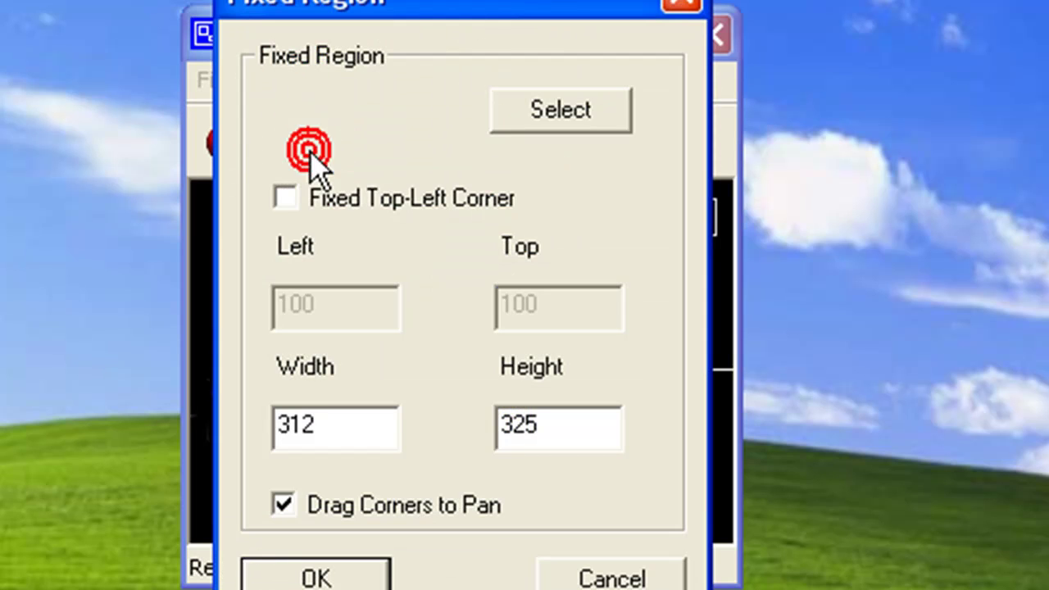
{"action": "left_click", "coordinate": [508, 110]}
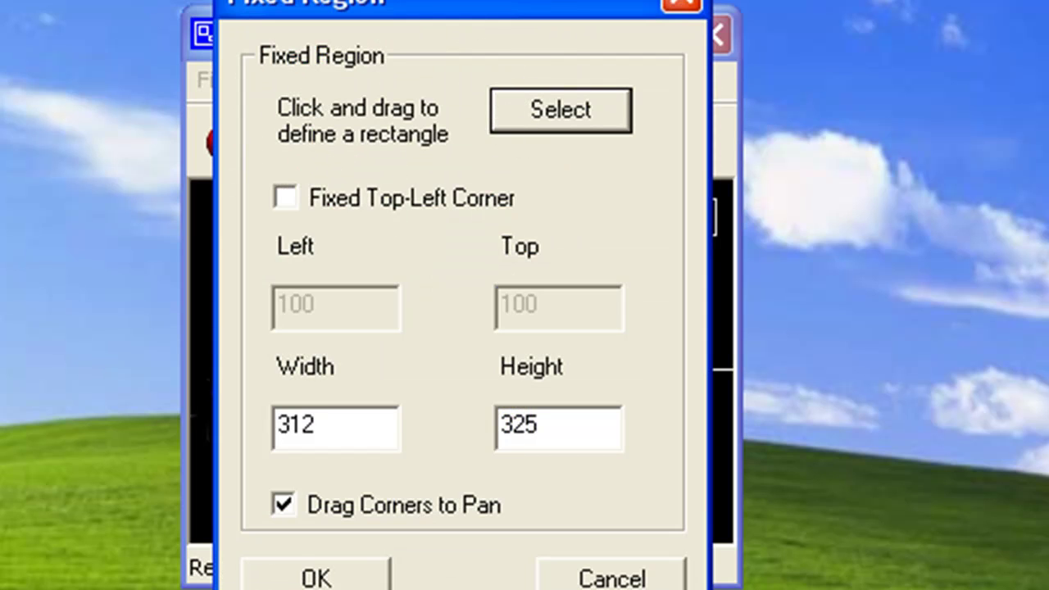
{"action": "left_click_drag", "start_coordinate": [344, 344], "coordinate": [466, 468]}
{"action": "left_click", "coordinate": [391, 574]}
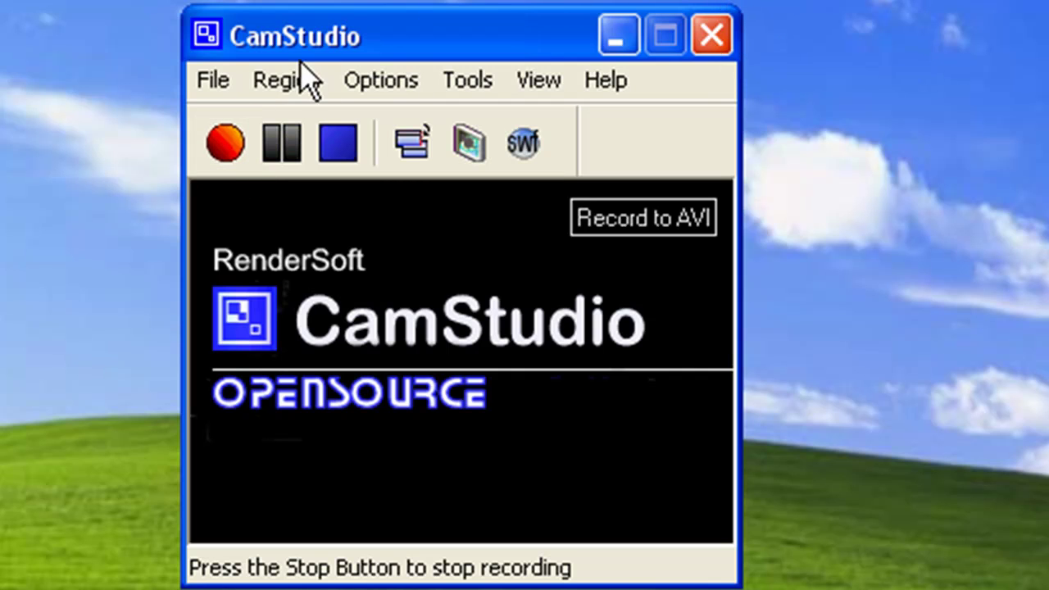
{"action": "left_click", "coordinate": [283, 80]}
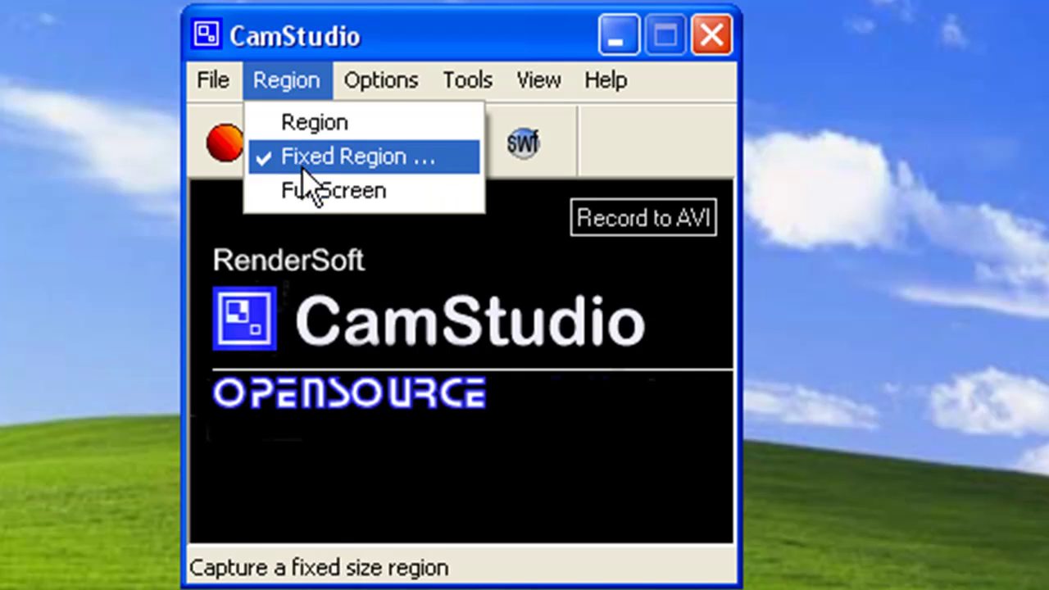
{"action": "left_click", "coordinate": [283, 92]}
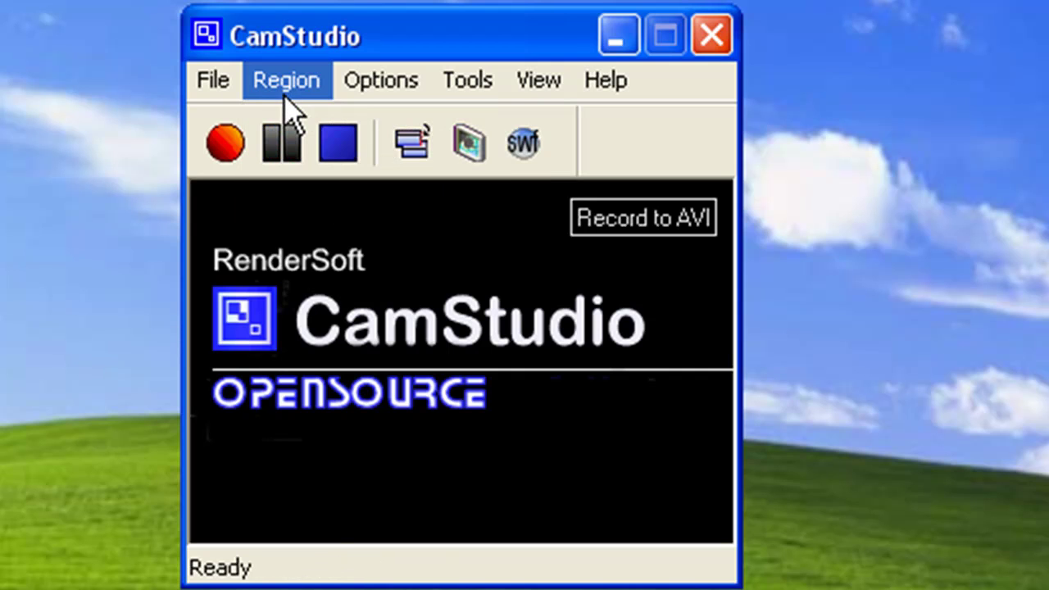
Set the compressor in the video options to DivX 6.8.5 Codec (1 Logical CPU).
{"action": "left_click", "coordinate": [344, 82]}
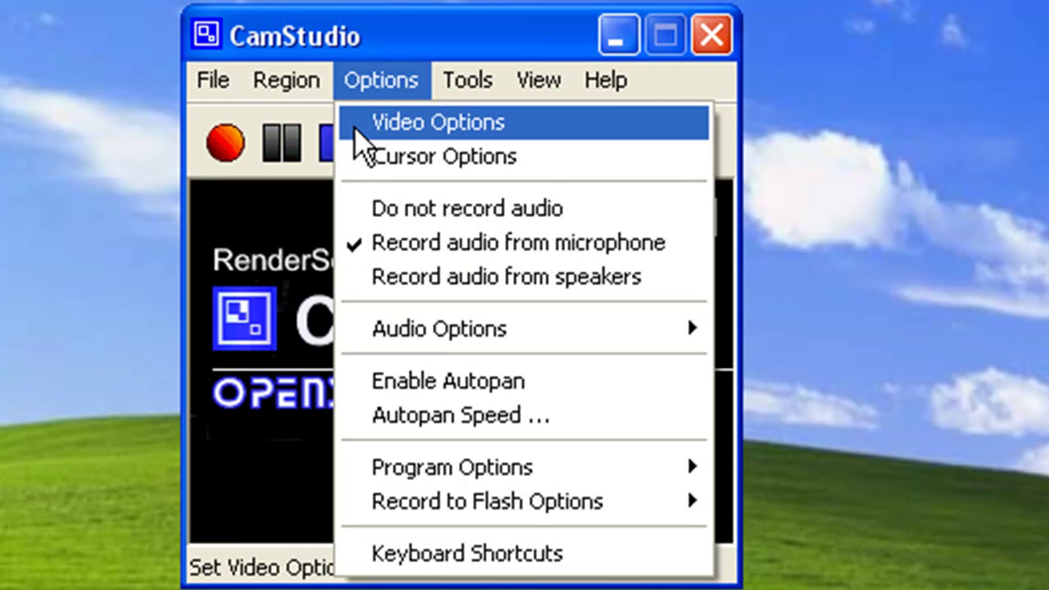
{"action": "left_click", "coordinate": [354, 127]}
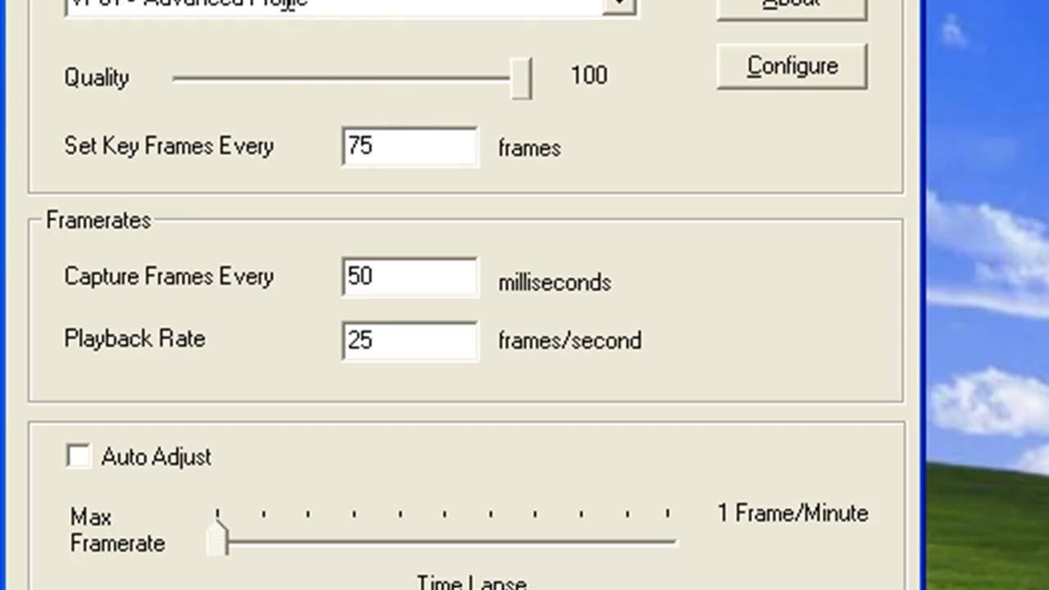
{"action": "left_click", "coordinate": [620, 6]}
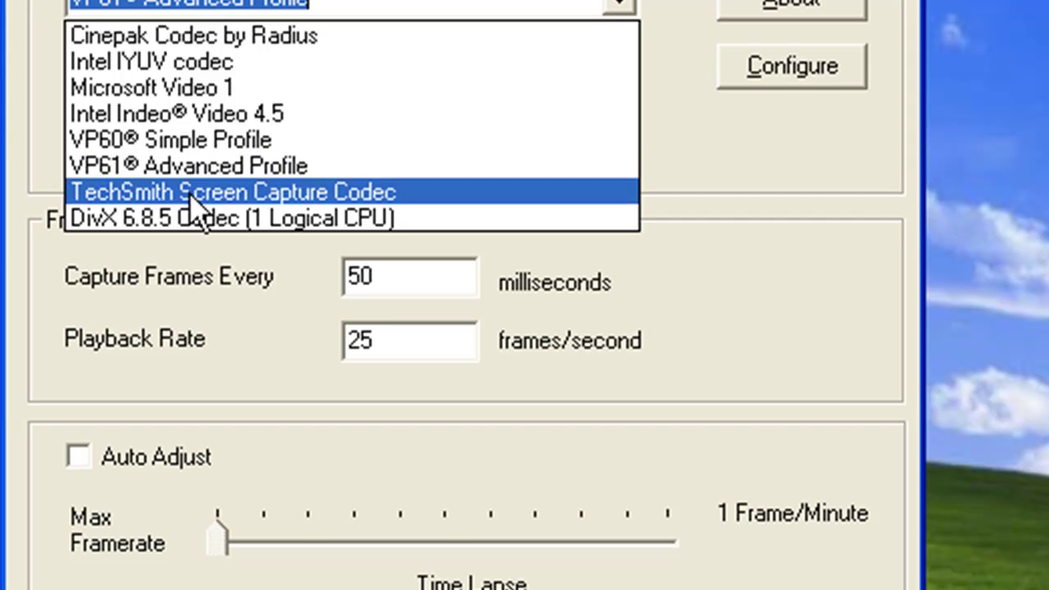
{"action": "left_click", "coordinate": [185, 214]}
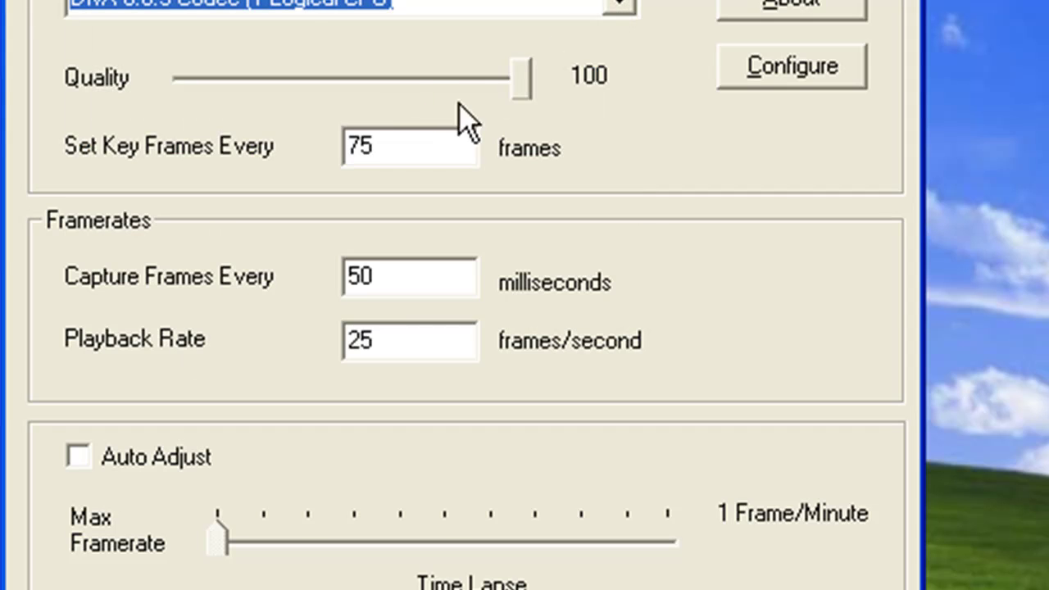
Examine the compression quality, key frame interval, frame capture interval and playback rate in the video options.
{"action": "left_click", "coordinate": [514, 75]}
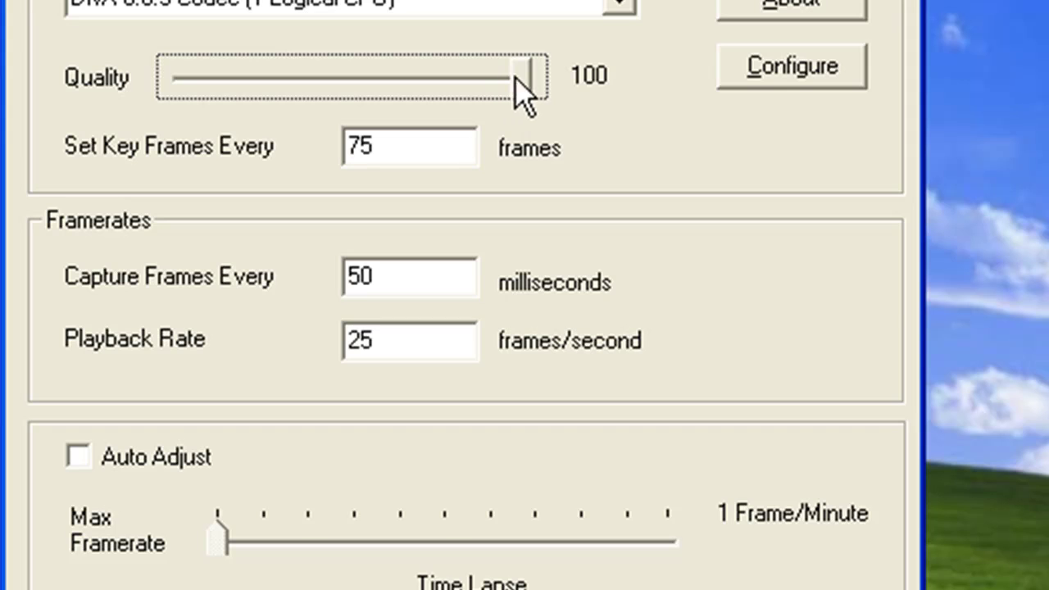
{"action": "mouse_move", "coordinate": [519, 76]}
{"action": "left_mouse_down"}
{"action": "mouse_move", "coordinate": [405, 76]}
{"action": "mouse_move", "coordinate": [521, 90]}
{"action": "left_mouse_up"}
{"action": "left_click", "coordinate": [436, 159]}
{"action": "left_click_drag", "start_coordinate": [366, 162], "coordinate": [340, 146]}
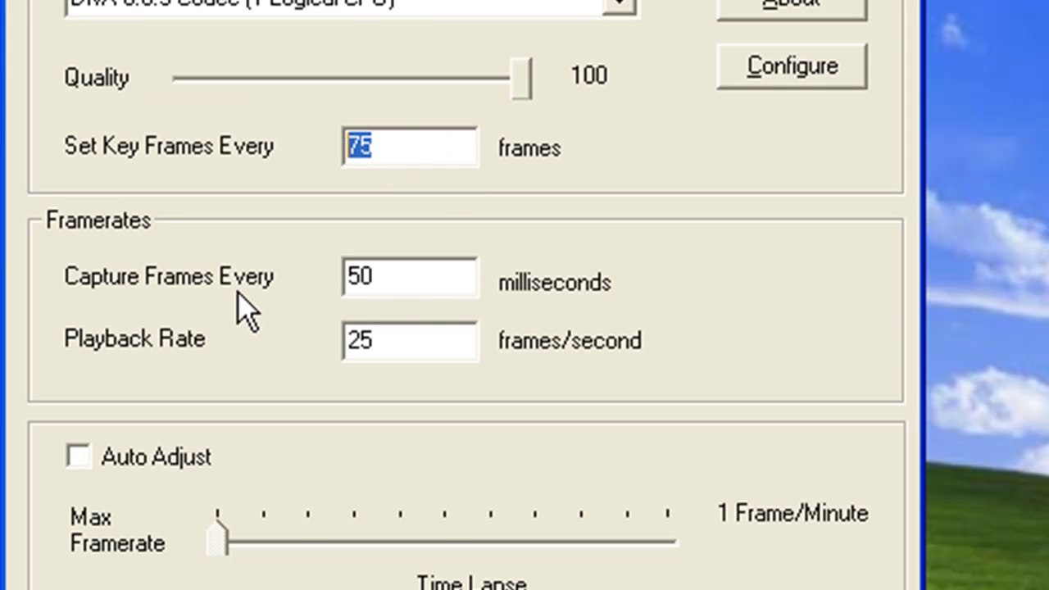
{"action": "left_click", "coordinate": [382, 274]}
{"action": "left_click_drag", "start_coordinate": [382, 274], "coordinate": [335, 264]}
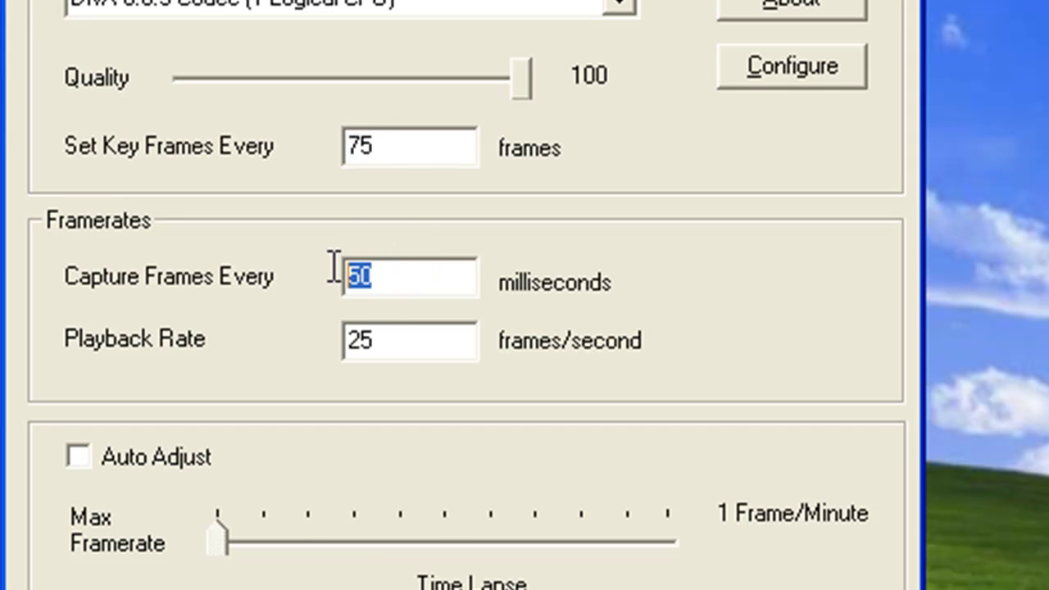
{"action": "left_click", "coordinate": [371, 326]}
{"action": "left_click_drag", "start_coordinate": [370, 322], "coordinate": [335, 336]}
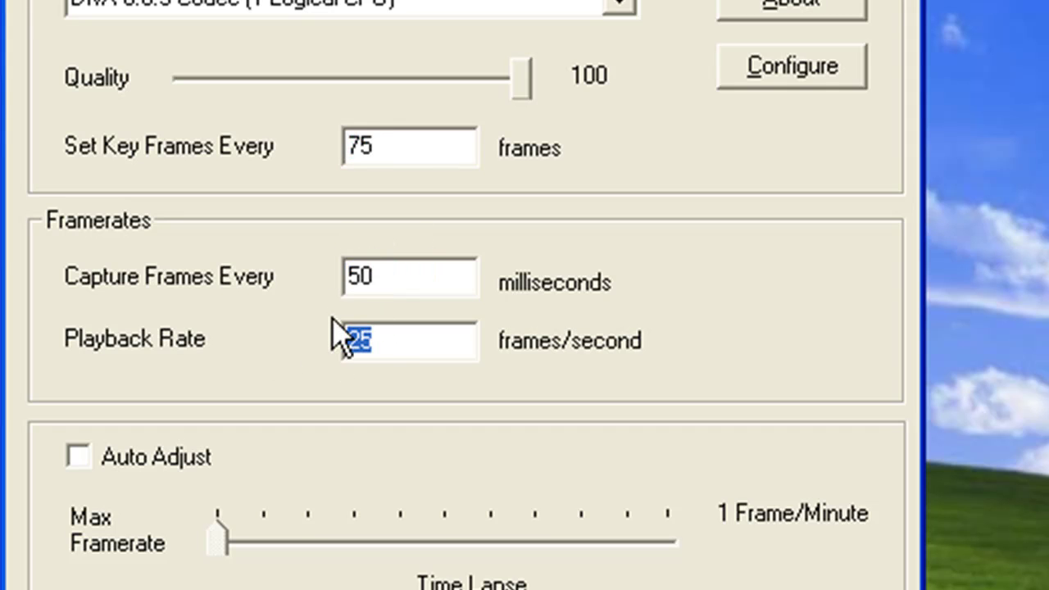
{"action": "left_click", "coordinate": [375, 283]}
Enable Auto Adjust to try automatic framerates, and switch it off again.
{"action": "left_click", "coordinate": [77, 460]}
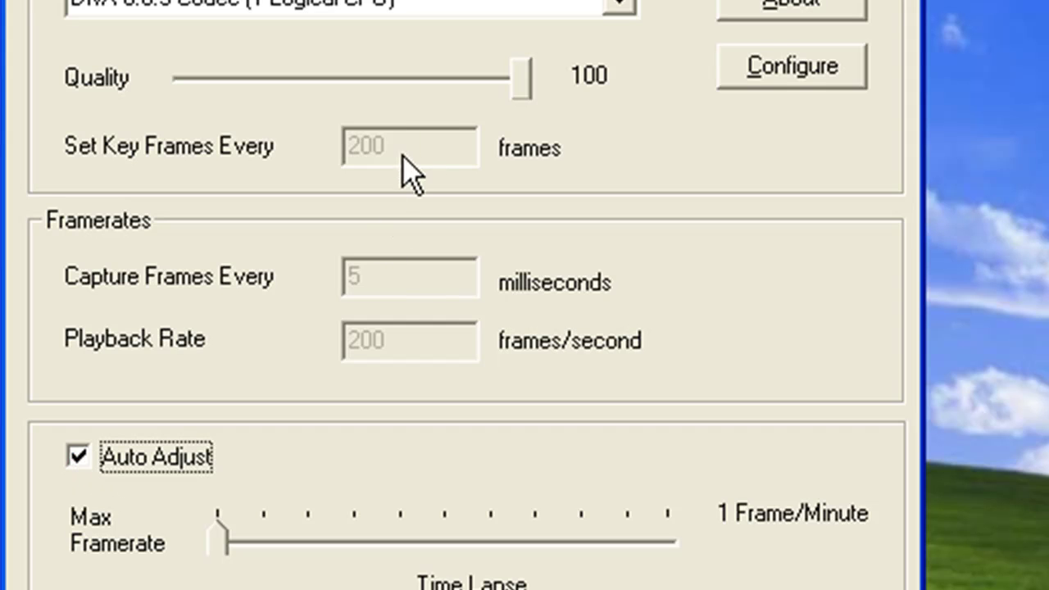
{"action": "left_click", "coordinate": [86, 456]}
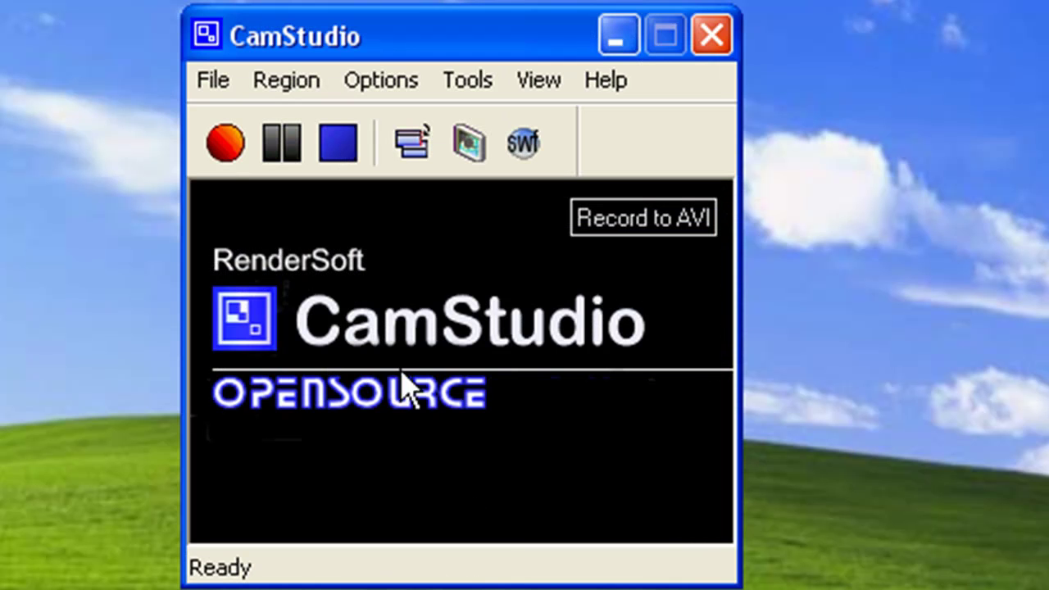
In the cursor options, try the custom TOP OF TABLE cursor and switch to Use Cursor From File.
{"action": "left_click", "coordinate": [375, 82]}
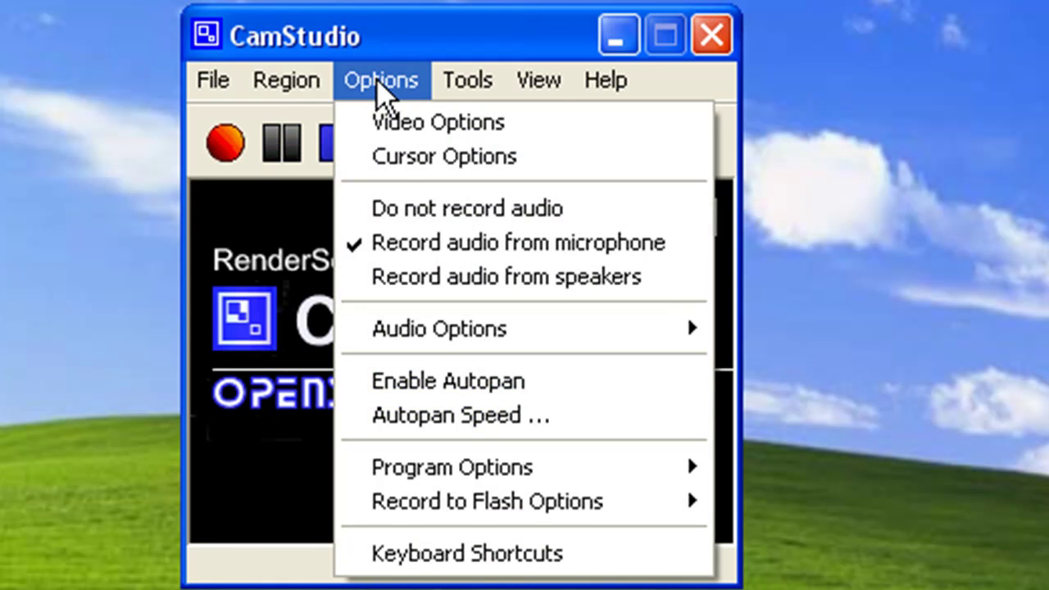
{"action": "left_click", "coordinate": [387, 159]}
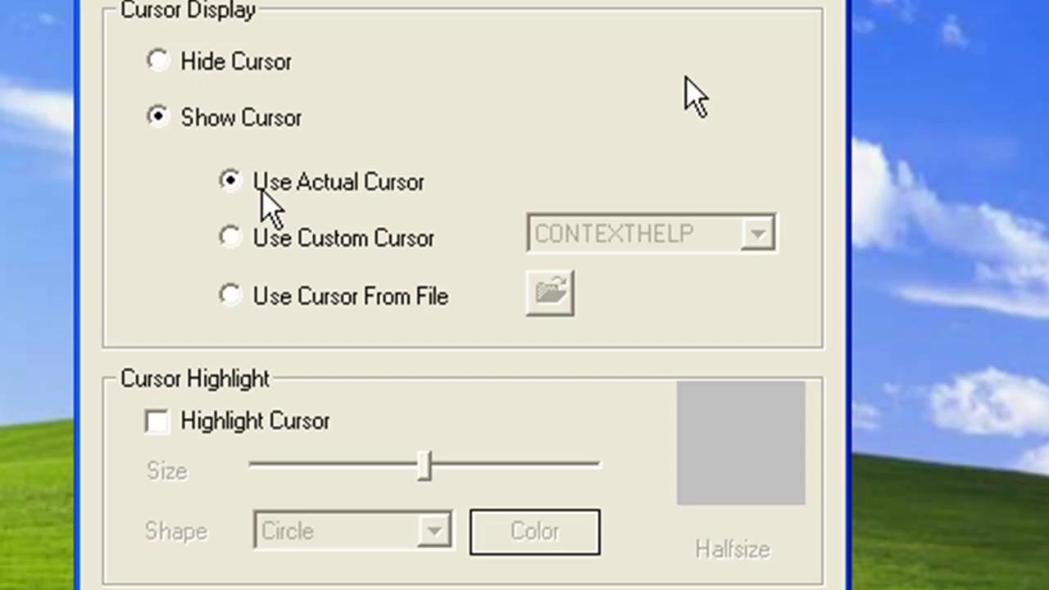
{"action": "left_click", "coordinate": [230, 237]}
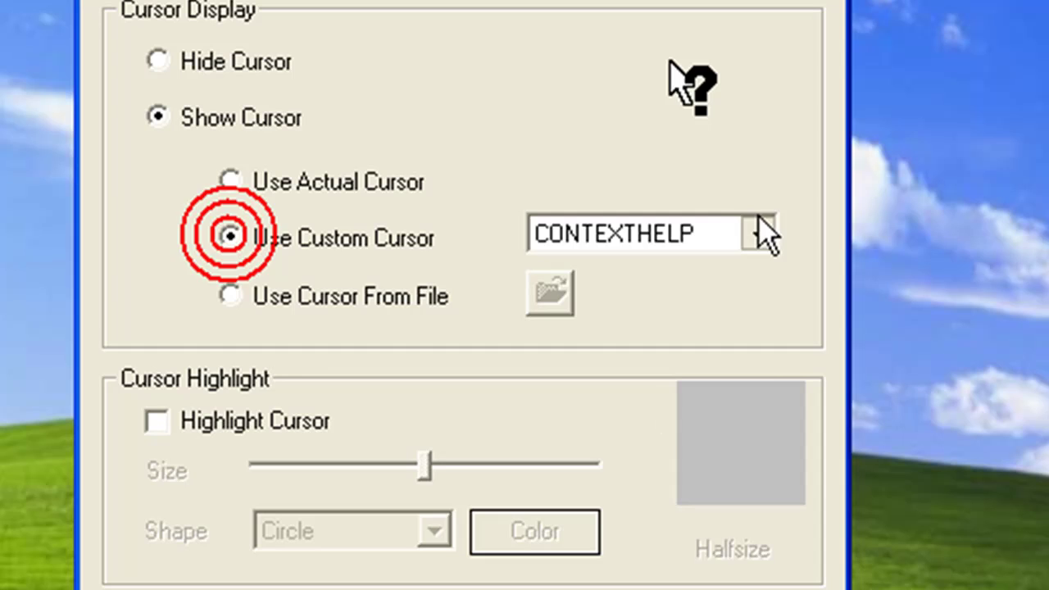
{"action": "left_click", "coordinate": [759, 234]}
{"action": "left_click", "coordinate": [660, 397]}
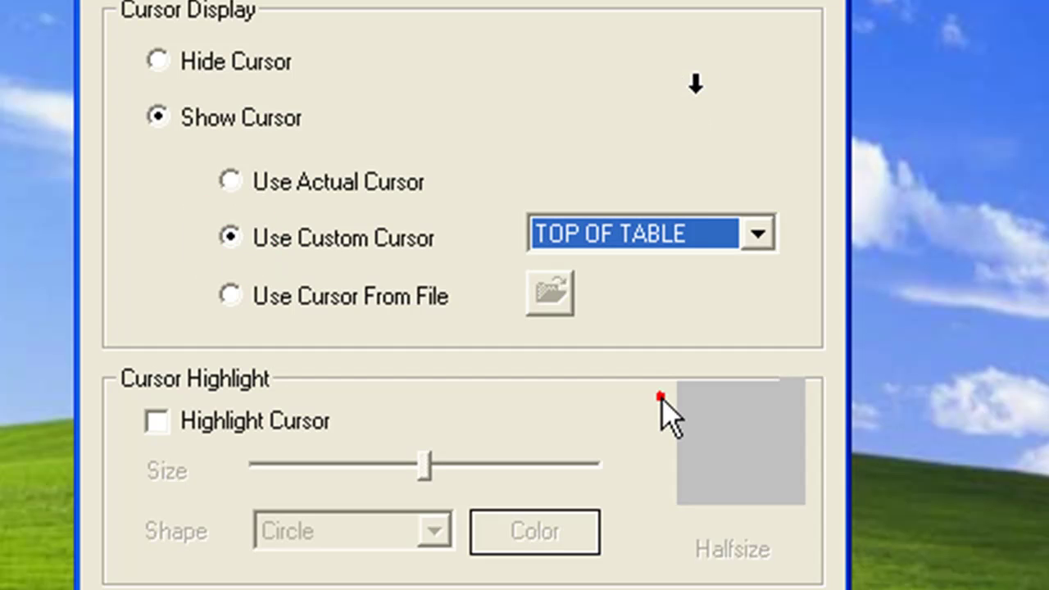
{"action": "left_click", "coordinate": [230, 296]}
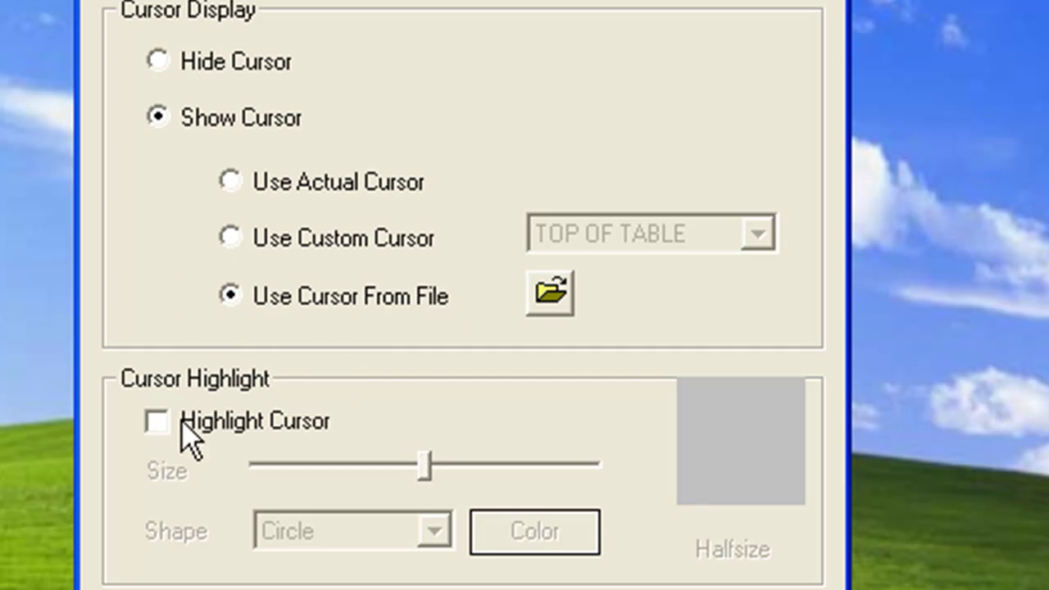
Turn on cursor highlighting, keeping the Circle shape.
{"action": "left_click", "coordinate": [158, 420]}
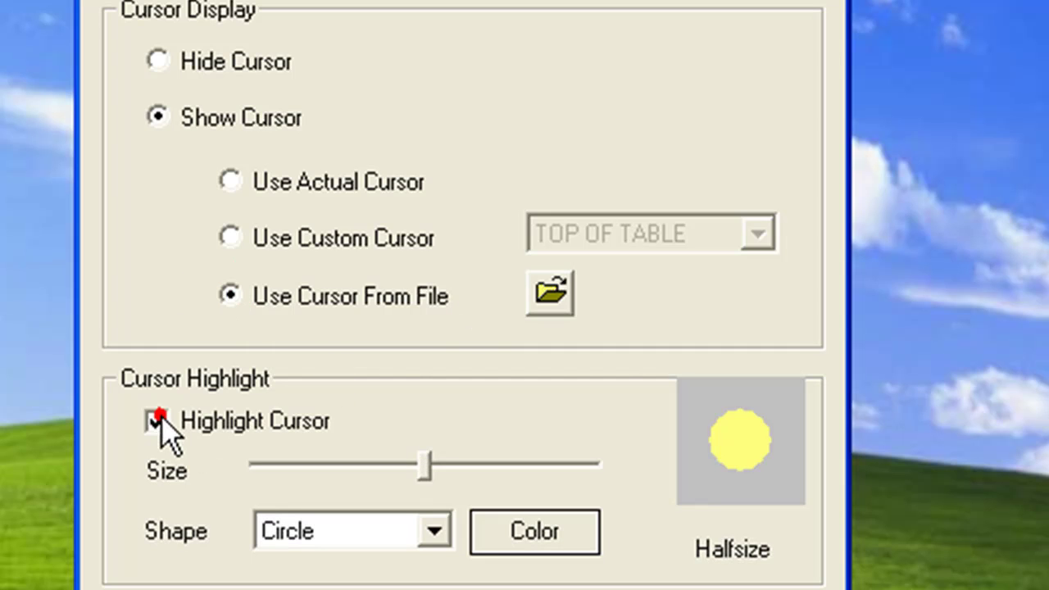
{"action": "left_click", "coordinate": [433, 531]}
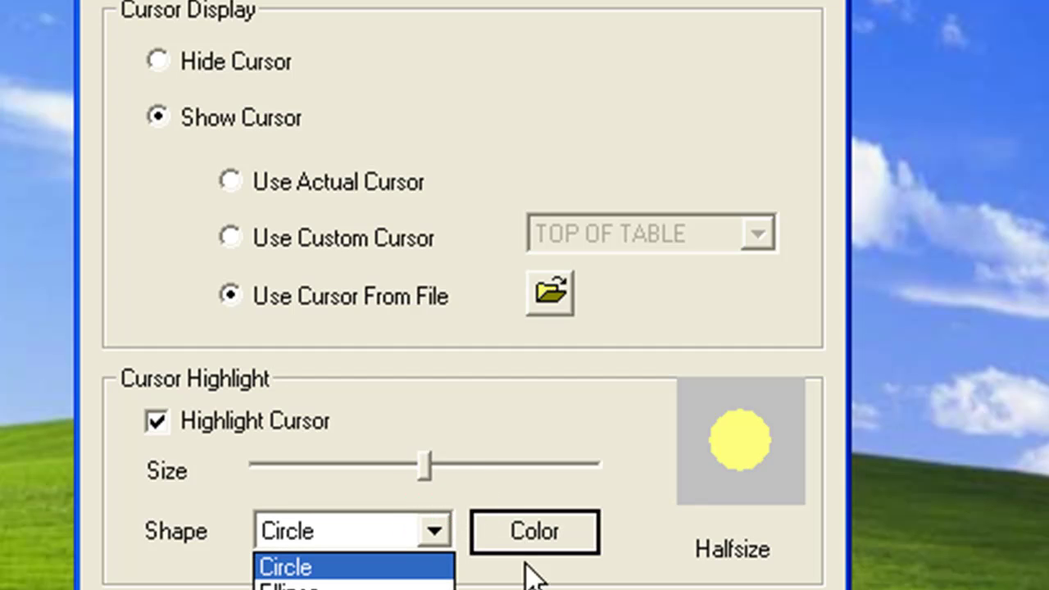
{"action": "key", "text": "Return"}
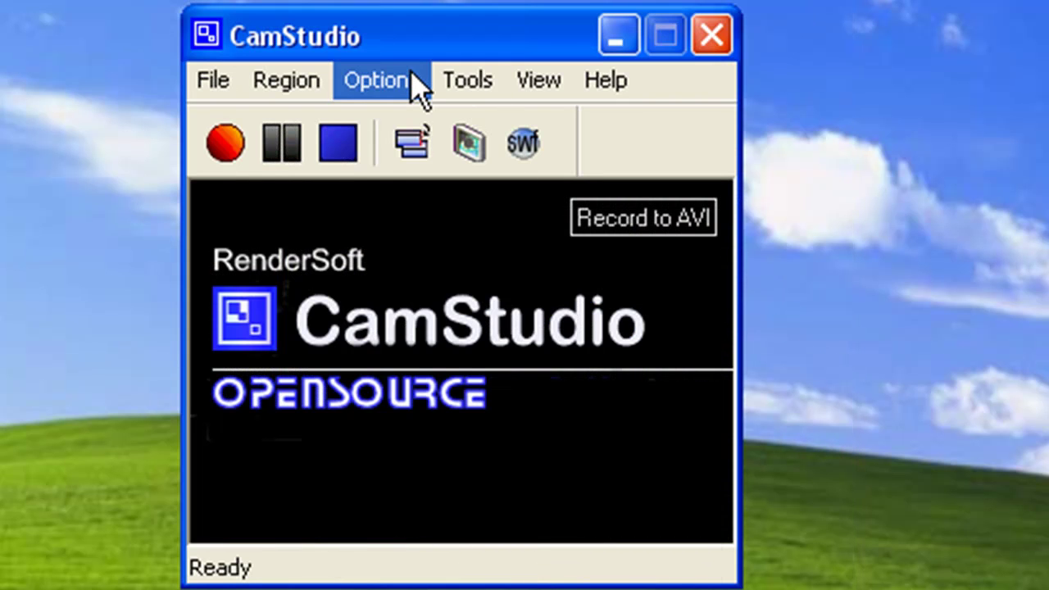
Set the recording's audio source to the microphone.
{"action": "left_click", "coordinate": [414, 81]}
{"action": "mouse_move", "coordinate": [451, 86]}
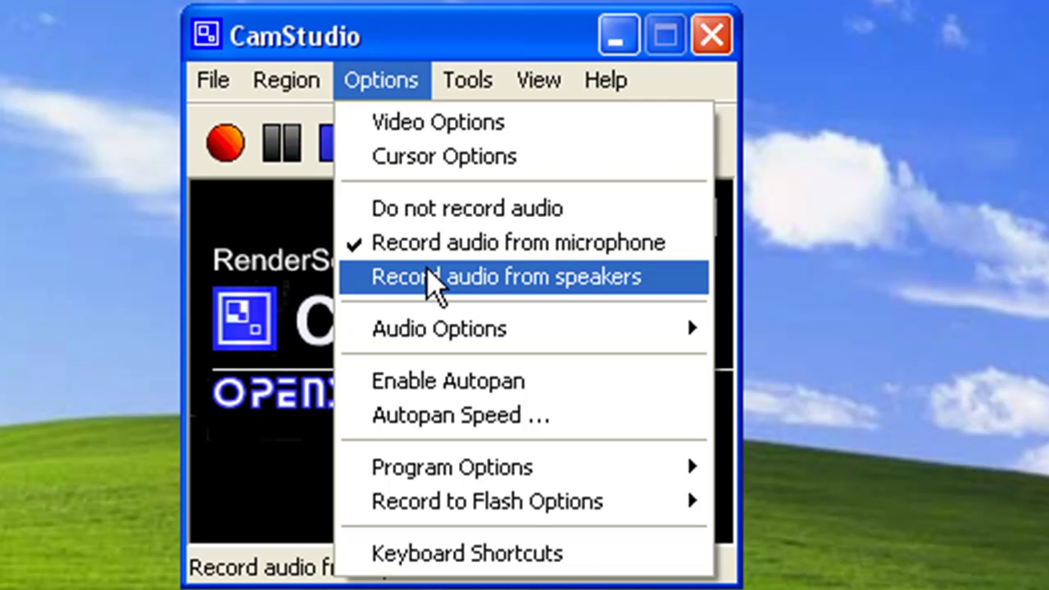
{"action": "left_click", "coordinate": [434, 244]}
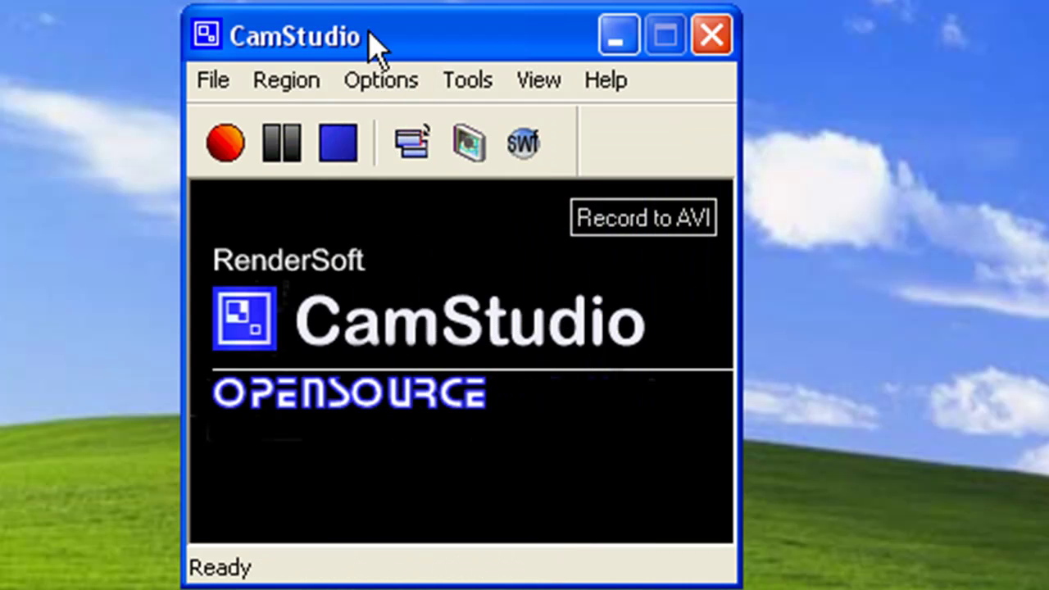
Examine the microphone audio options, including the input device, recording format and compressed format.
{"action": "left_click", "coordinate": [370, 80]}
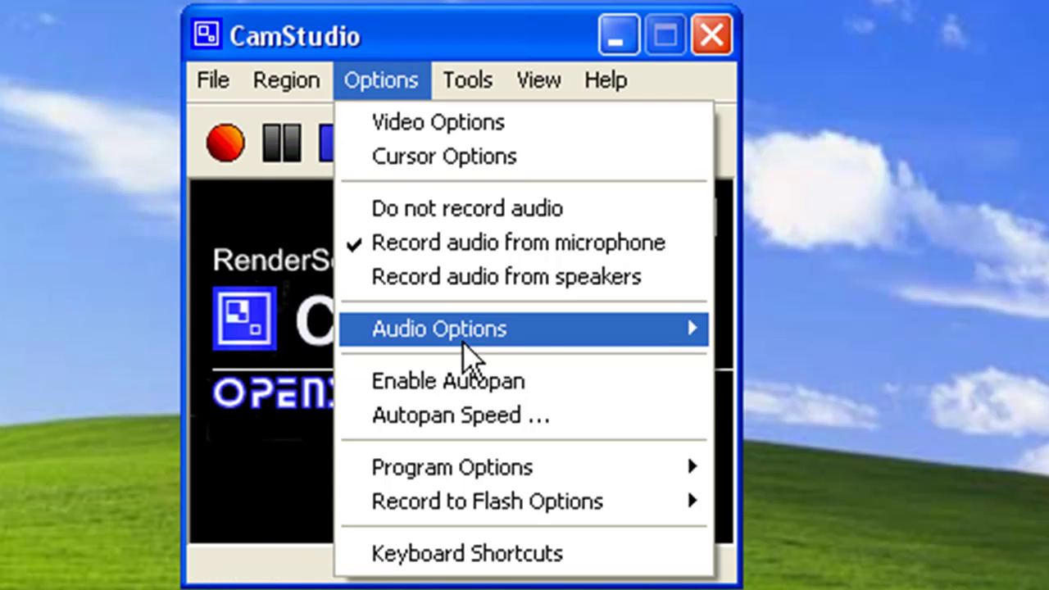
{"action": "mouse_move", "coordinate": [462, 342]}
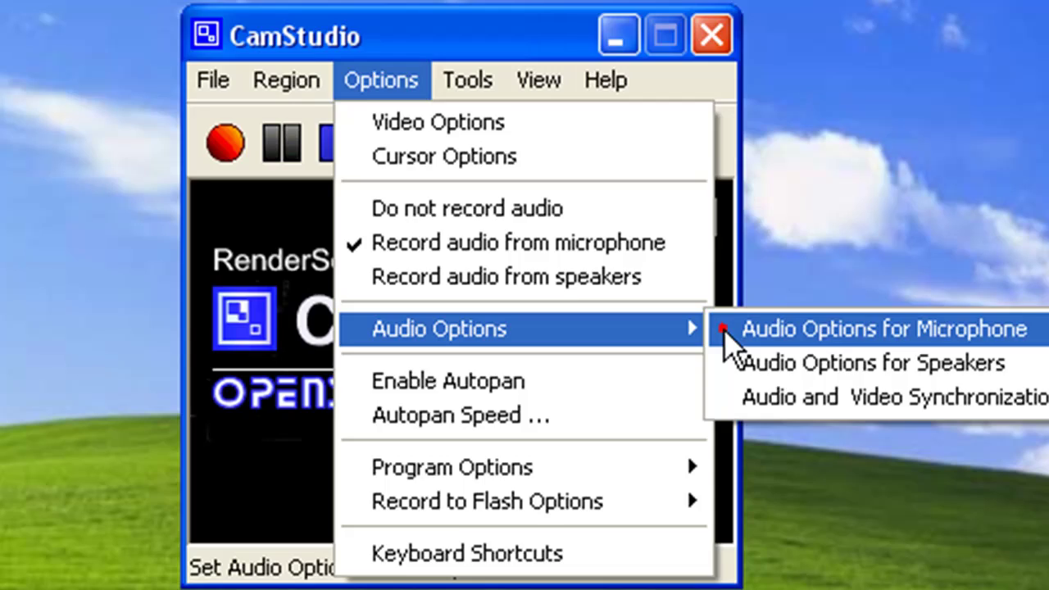
{"action": "left_click", "coordinate": [726, 332]}
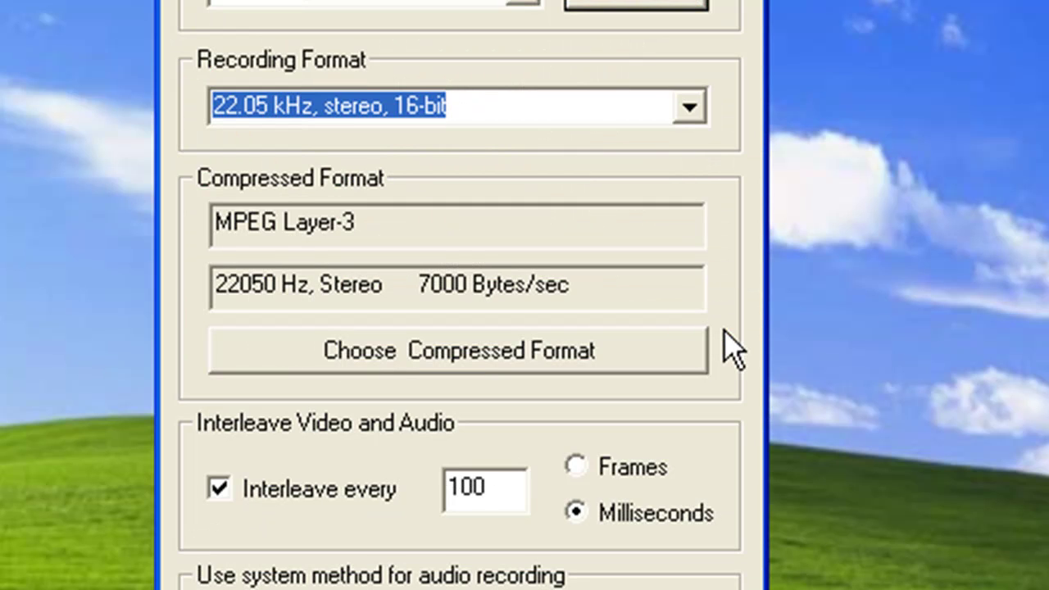
{"action": "left_click", "coordinate": [509, 5]}
{"action": "left_click", "coordinate": [516, 13]}
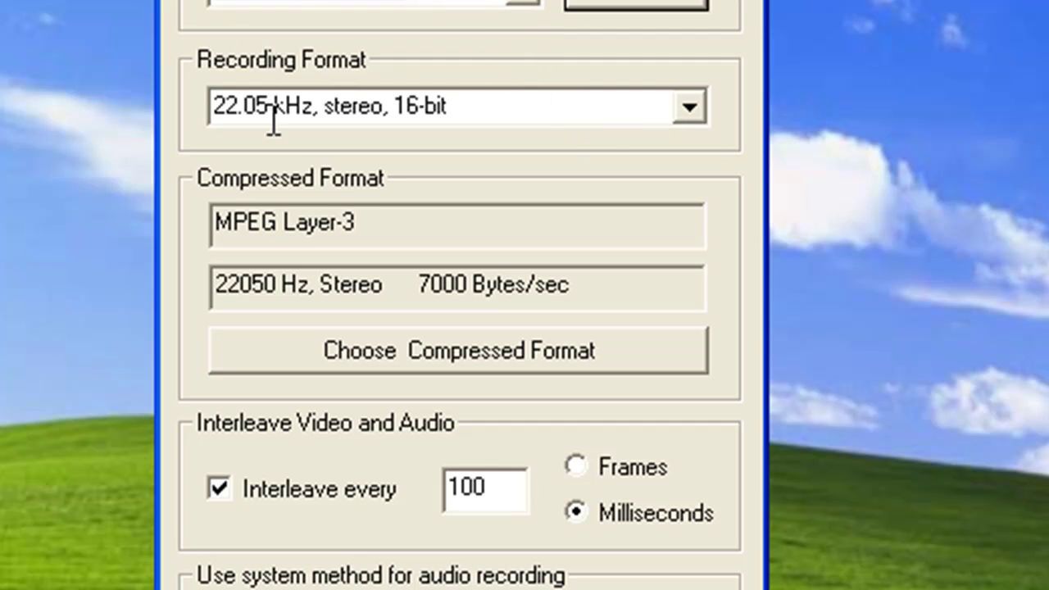
{"action": "left_click", "coordinate": [374, 228]}
{"action": "left_click", "coordinate": [354, 232]}
{"action": "left_click_drag", "start_coordinate": [354, 232], "coordinate": [237, 164]}
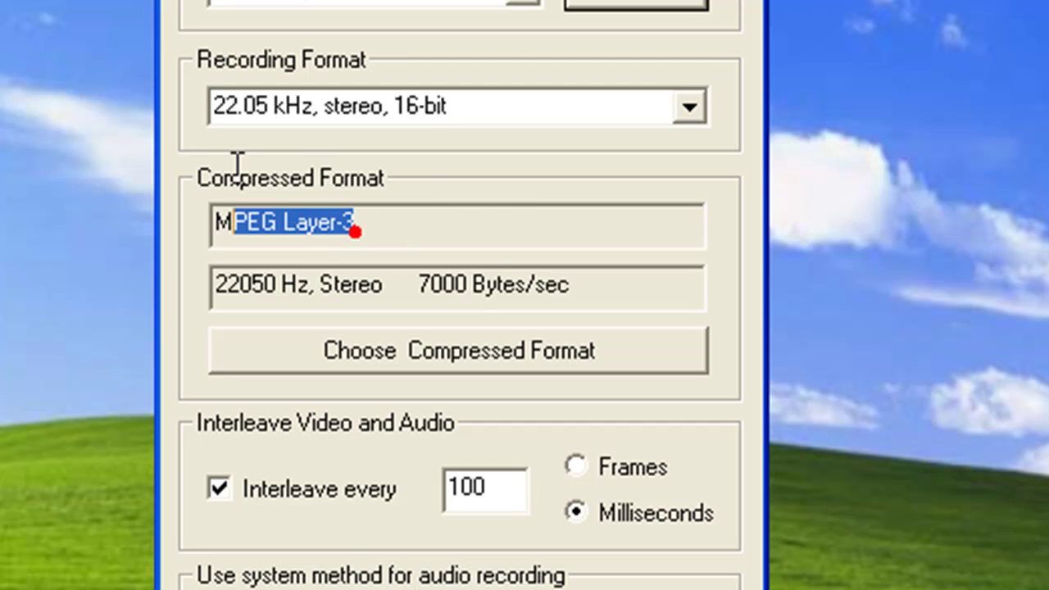
{"action": "left_click", "coordinate": [385, 232]}
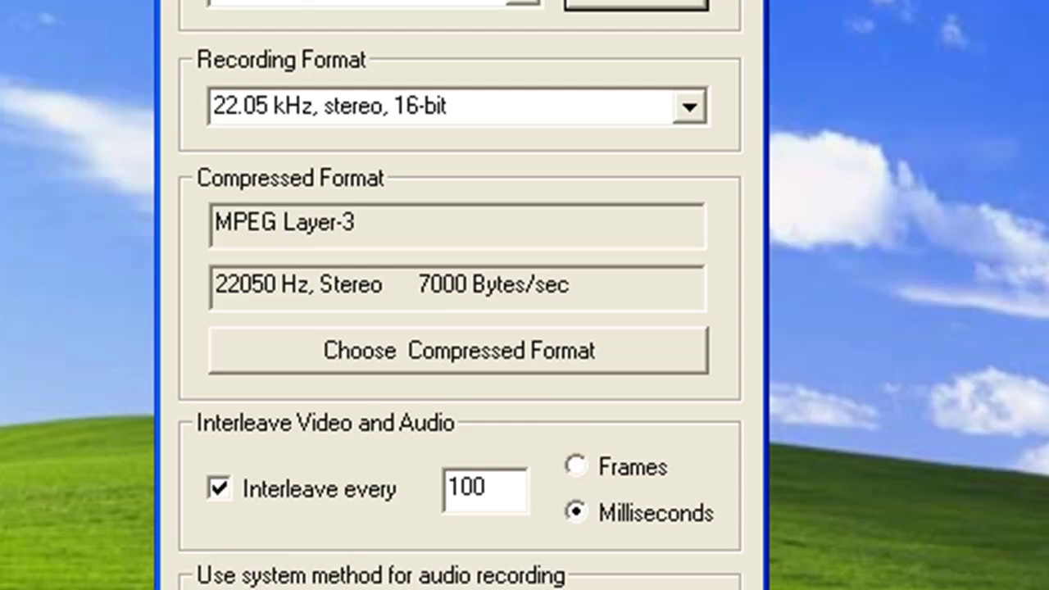
{"action": "key", "text": "Return"}
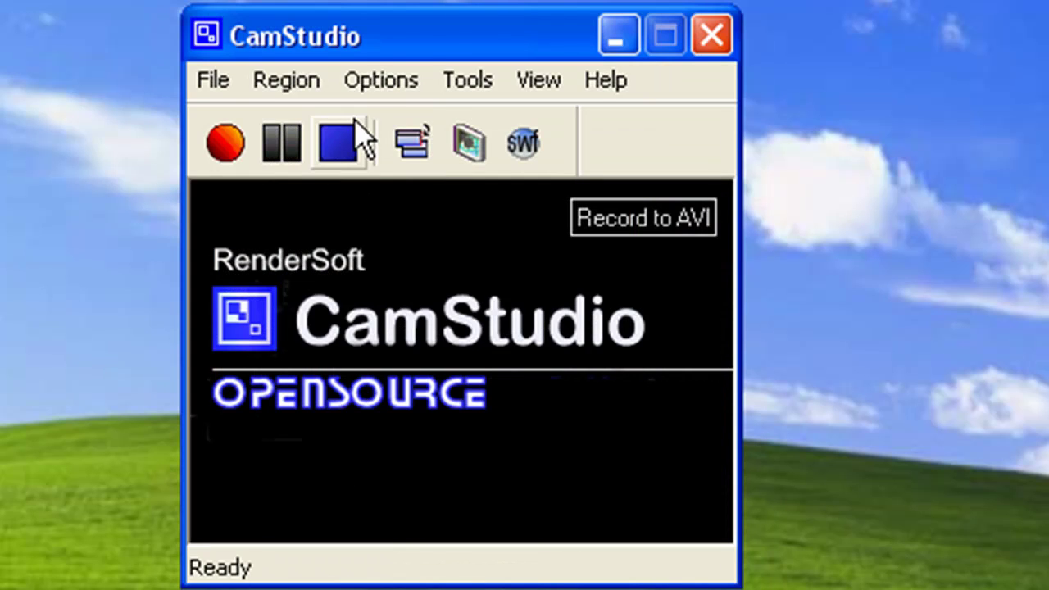
Examine the speaker audio options, looking at the playback device choices and the playback volume adjustment.
{"action": "left_click", "coordinate": [357, 78]}
{"action": "left_click", "coordinate": [488, 327]}
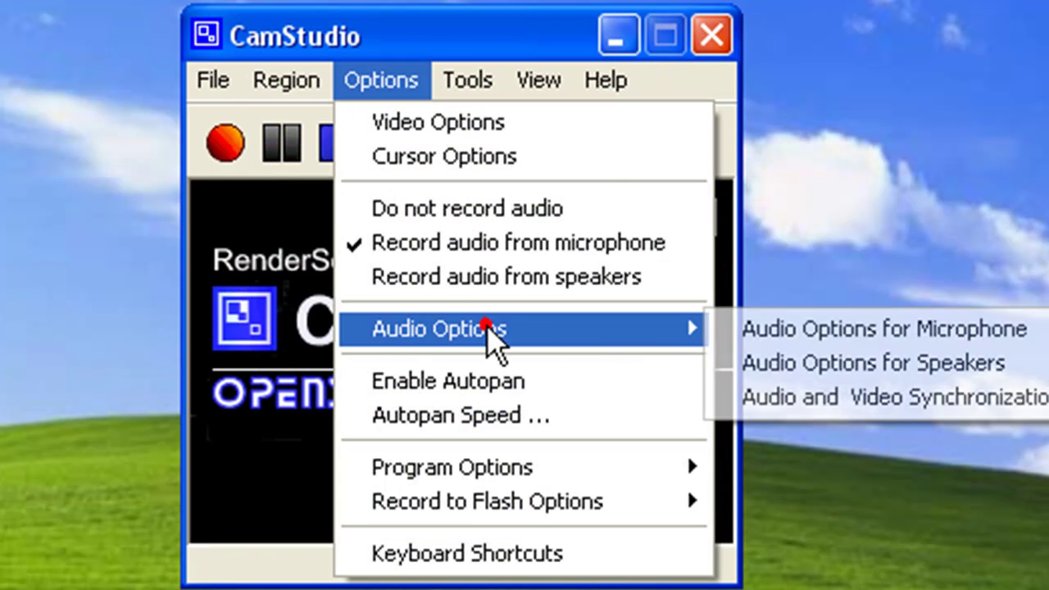
{"action": "left_click", "coordinate": [754, 365]}
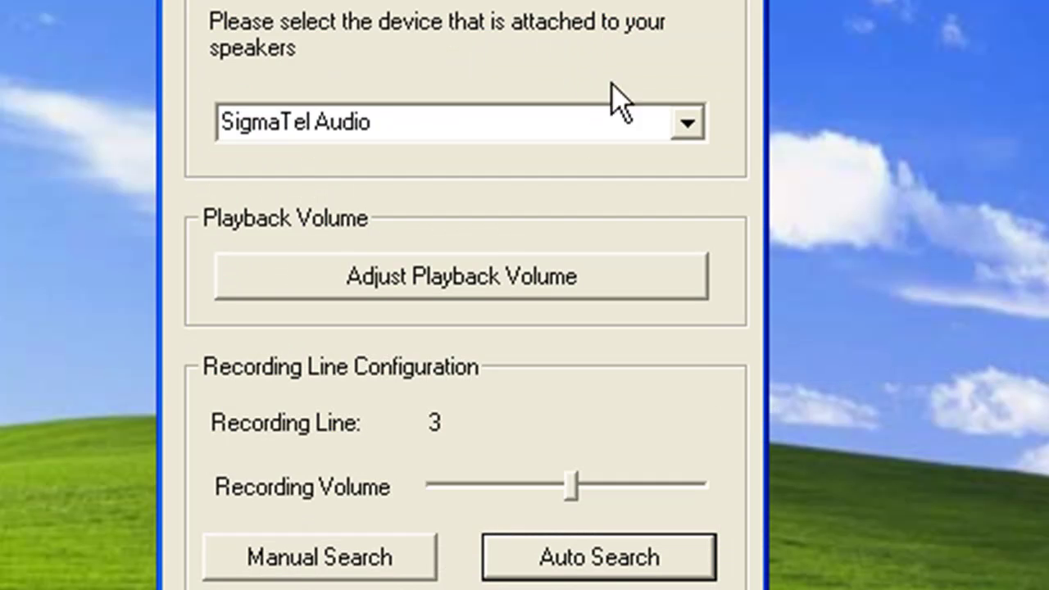
{"action": "left_click", "coordinate": [680, 119]}
{"action": "left_click", "coordinate": [686, 120]}
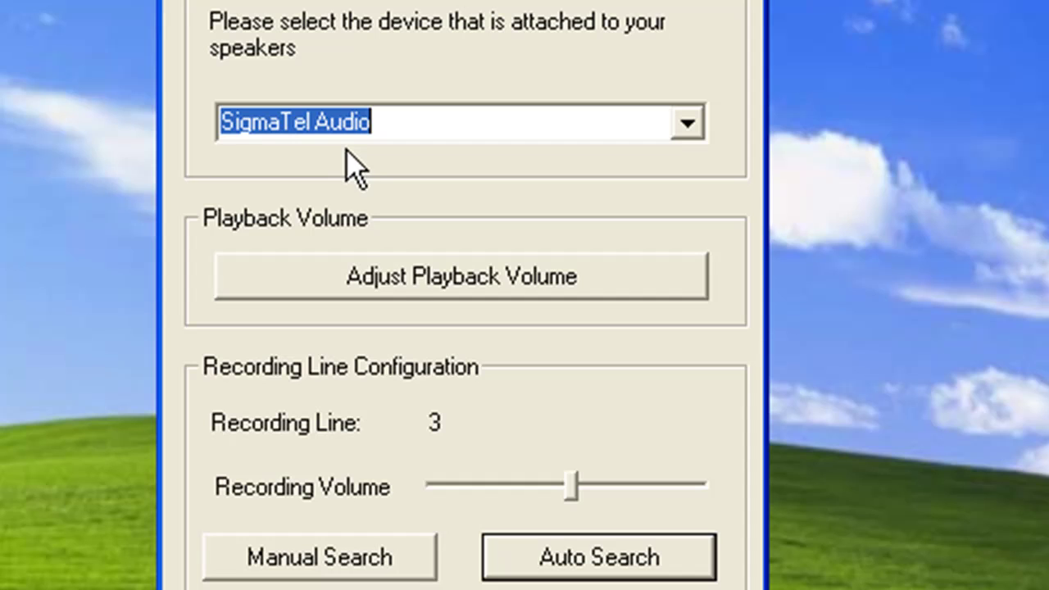
{"action": "left_click", "coordinate": [389, 283]}
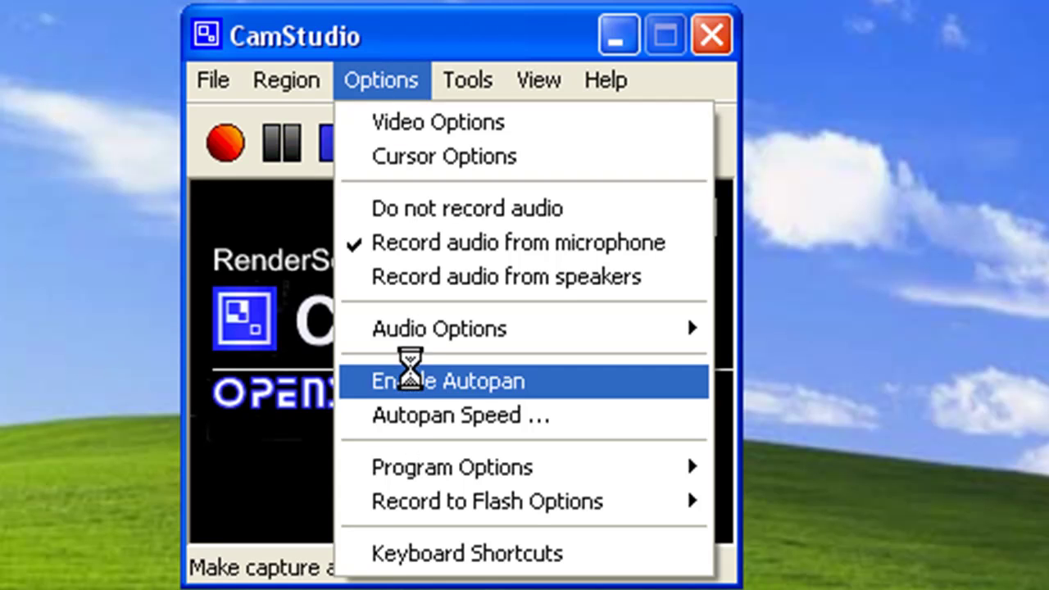
Enable Autopan and set its maximum pan speed to 107.
{"action": "left_click", "coordinate": [408, 378]}
{"action": "left_click", "coordinate": [391, 78]}
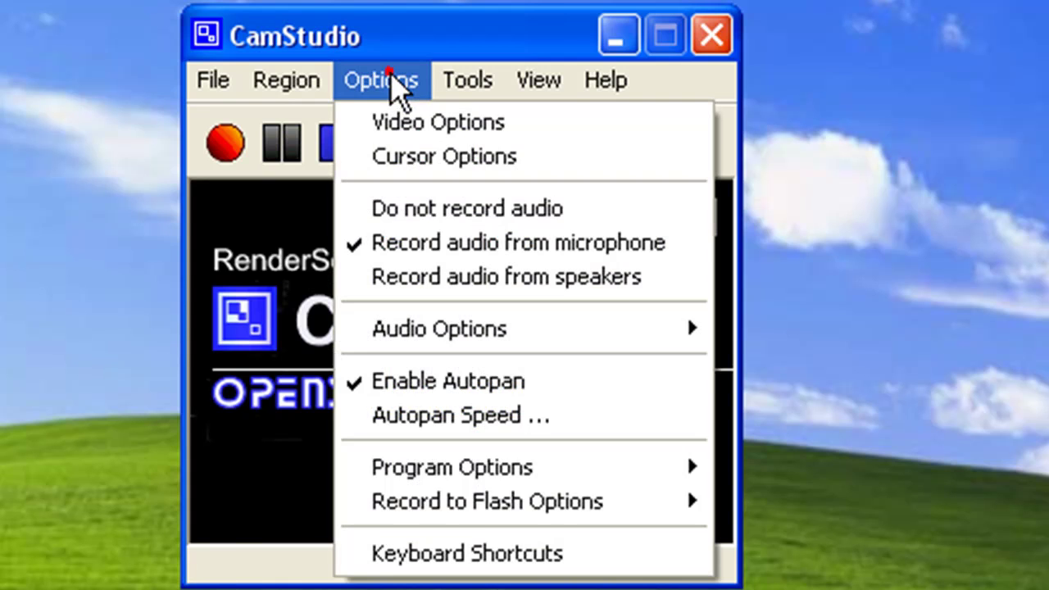
{"action": "left_click", "coordinate": [444, 412]}
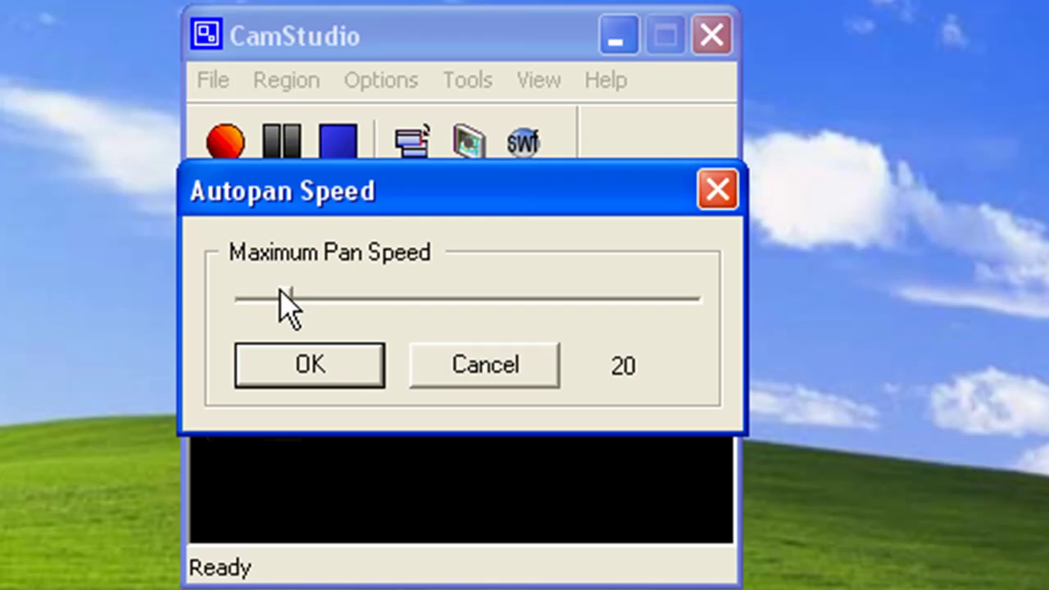
{"action": "left_click_drag", "start_coordinate": [279, 291], "coordinate": [476, 302]}
{"action": "left_click", "coordinate": [365, 358]}
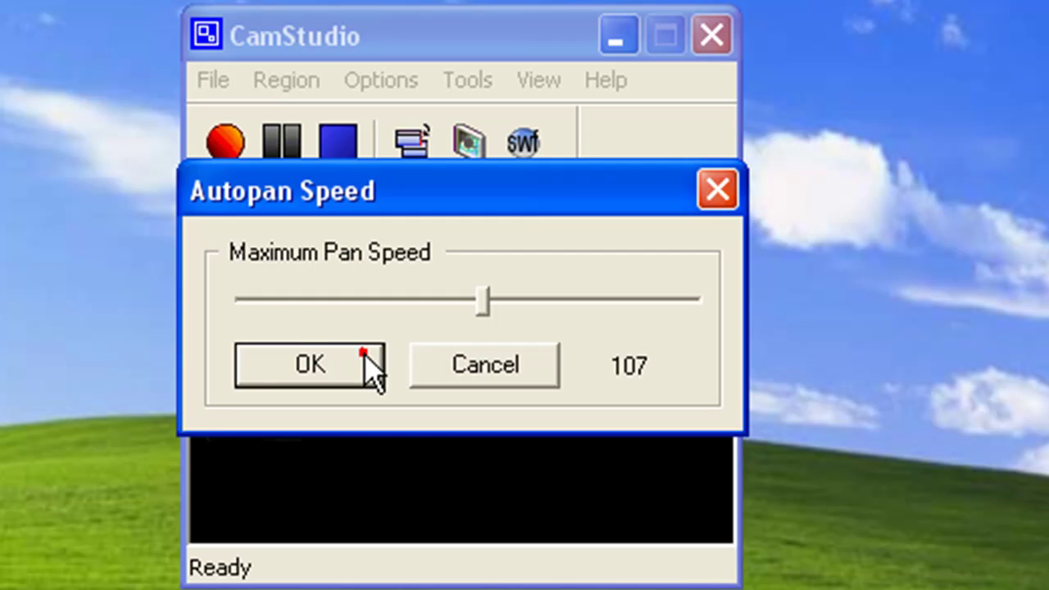
Place a ribbon-shaped screen annotation on the desktop and choose to edit its image.
{"action": "left_click", "coordinate": [362, 86]}
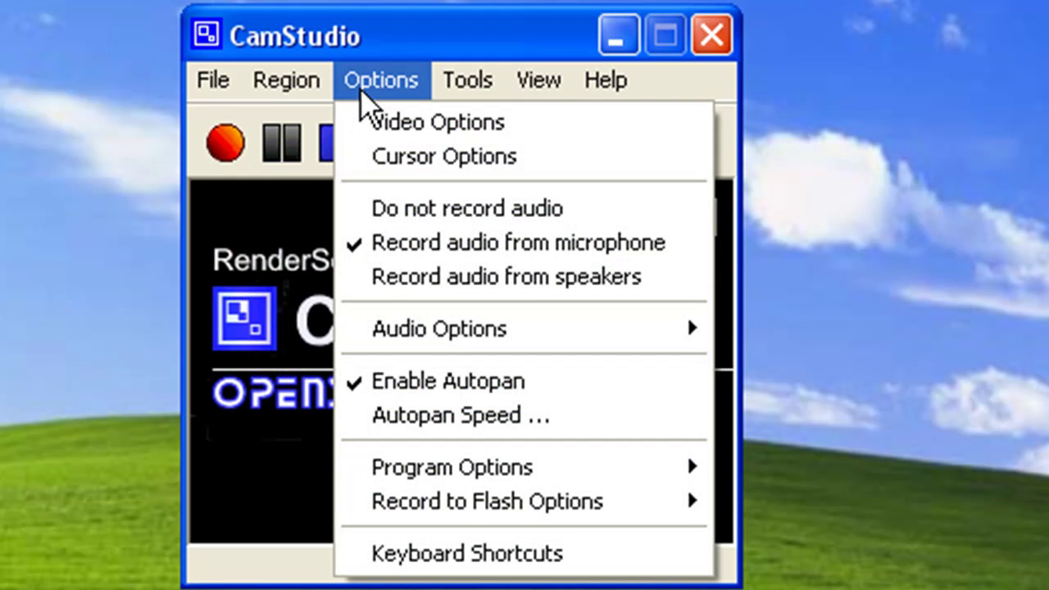
{"action": "mouse_move", "coordinate": [444, 92]}
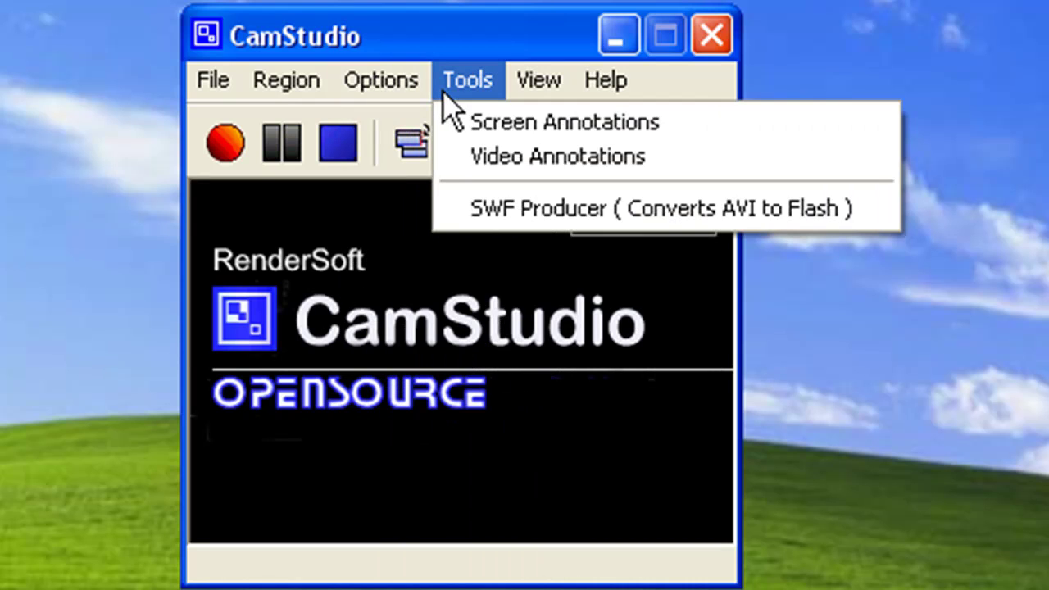
{"action": "left_click", "coordinate": [471, 123]}
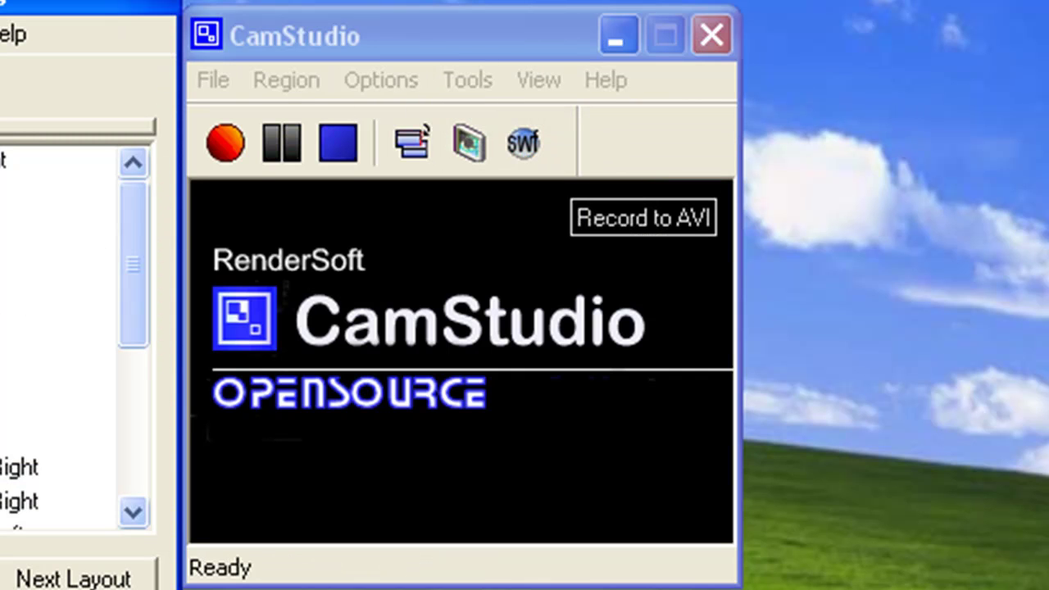
{"action": "double_click", "coordinate": [104, 230]}
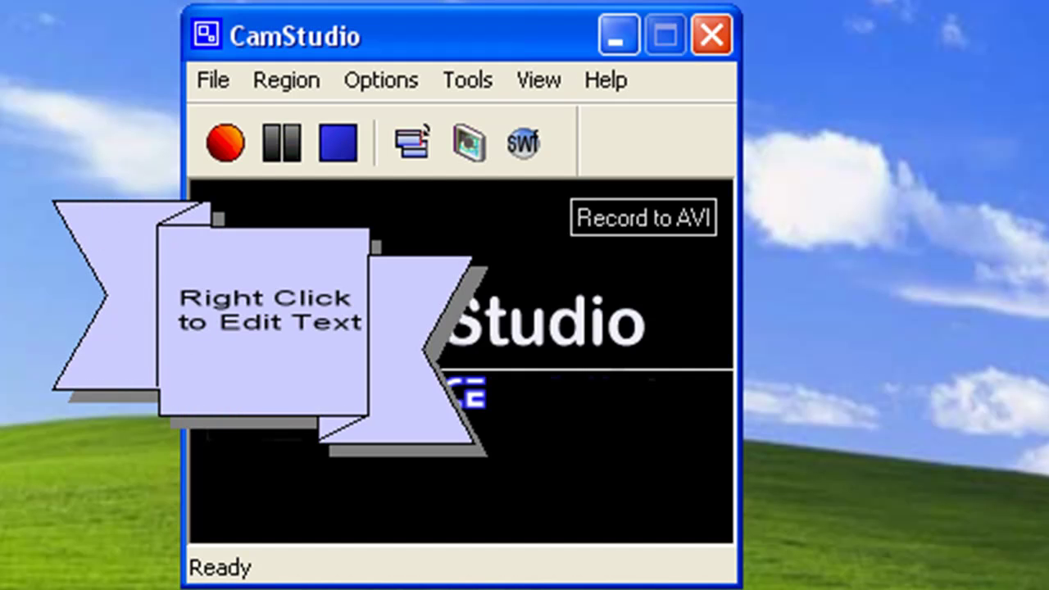
{"action": "right_click", "coordinate": [237, 309]}
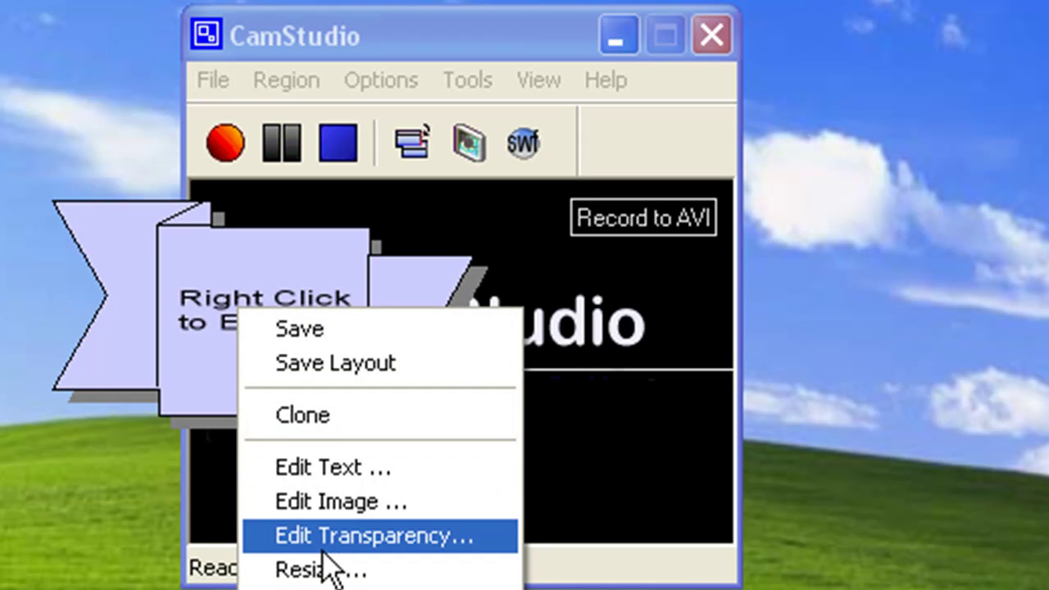
{"action": "left_click", "coordinate": [326, 513]}
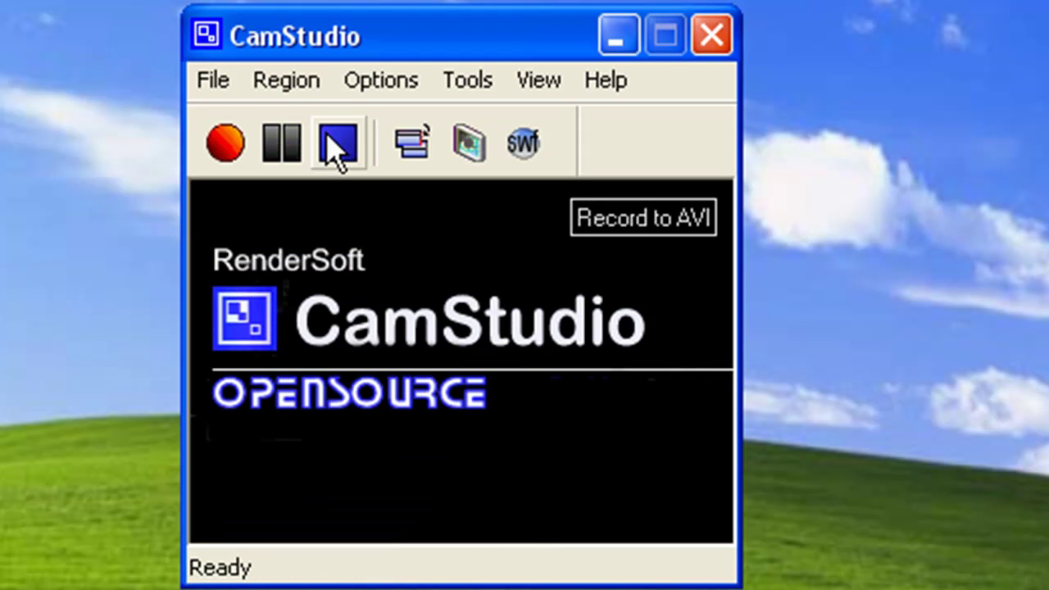
Try to start Video Annotations.
{"action": "left_click", "coordinate": [310, 87]}
{"action": "mouse_move", "coordinate": [475, 98]}
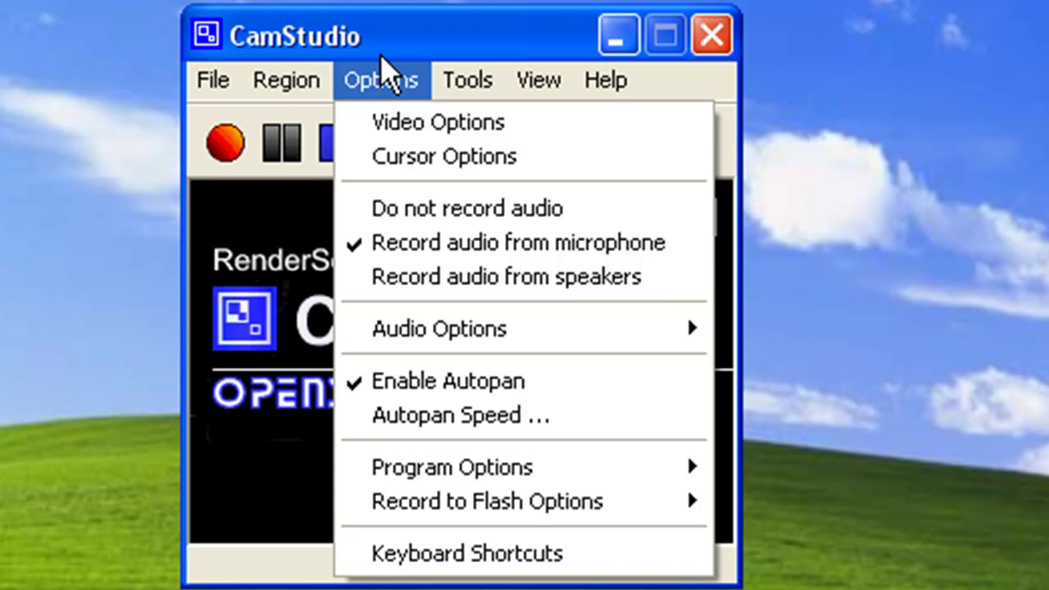
{"action": "left_click", "coordinate": [385, 66]}
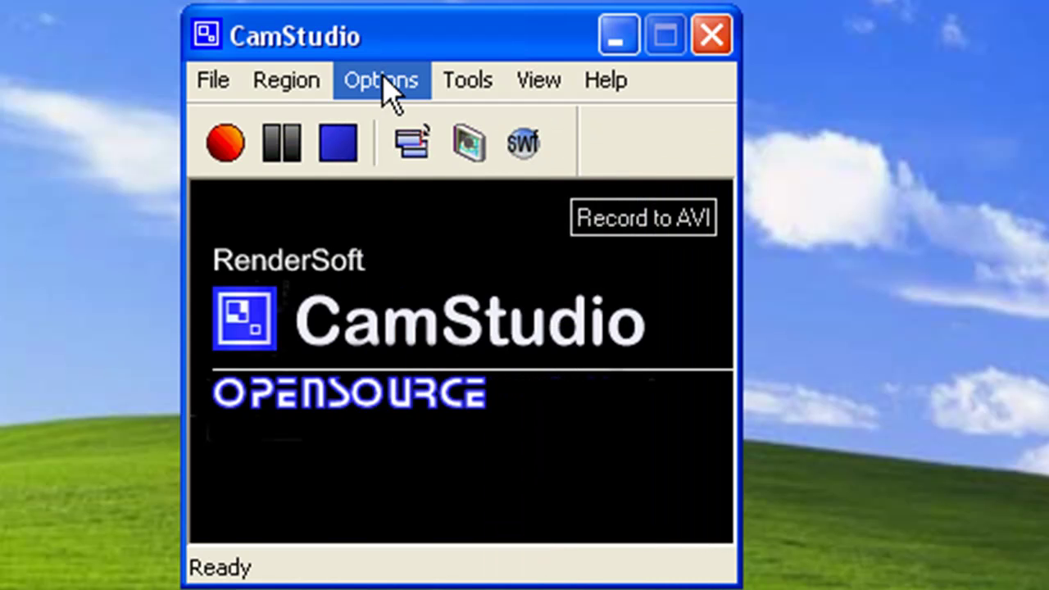
{"action": "left_click", "coordinate": [385, 82]}
{"action": "mouse_move", "coordinate": [447, 94]}
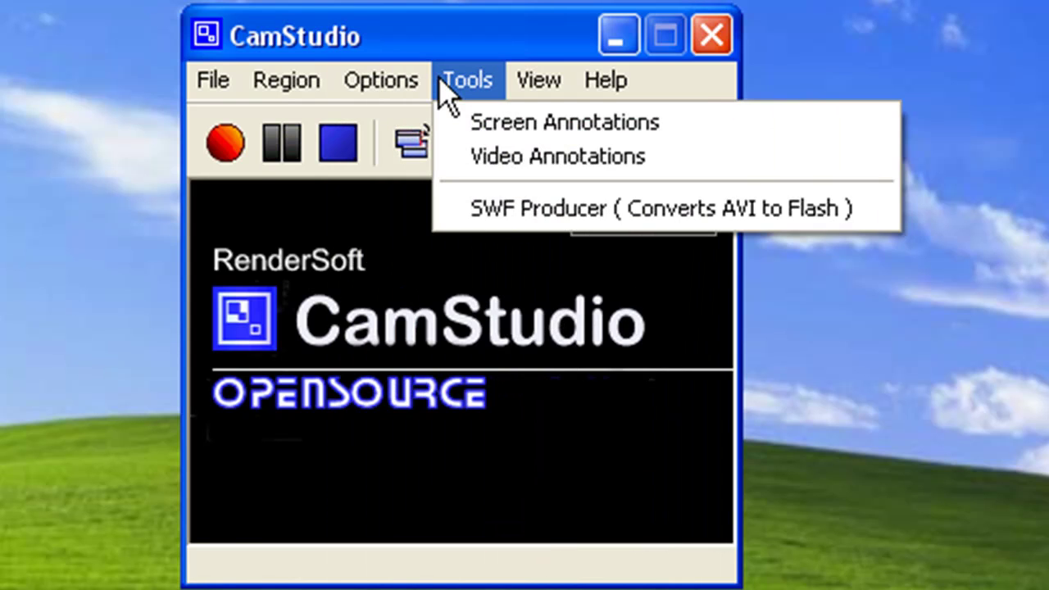
{"action": "left_click", "coordinate": [501, 156]}
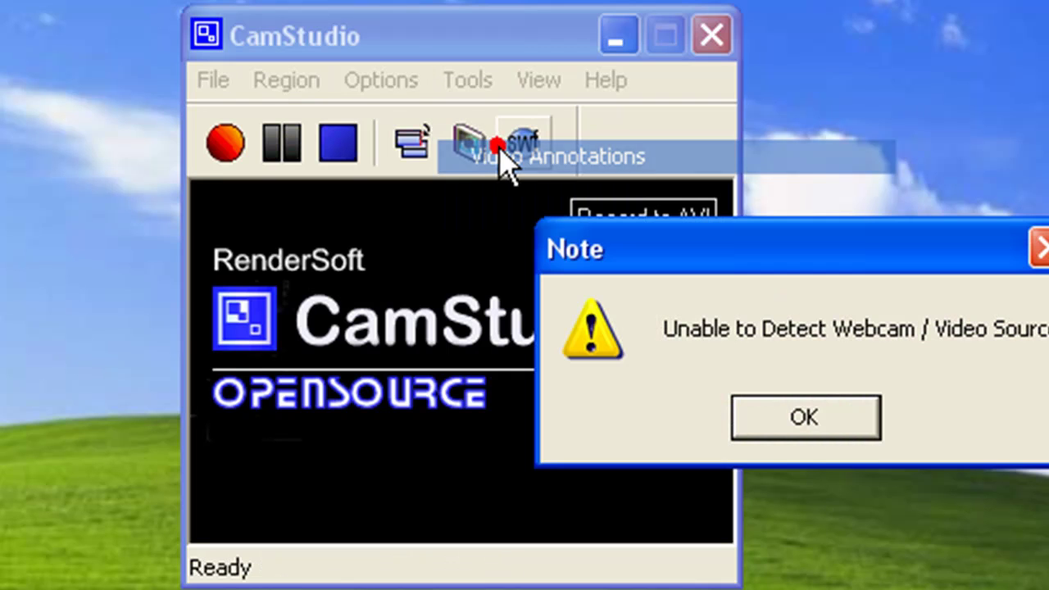
{"action": "left_click", "coordinate": [806, 416]}
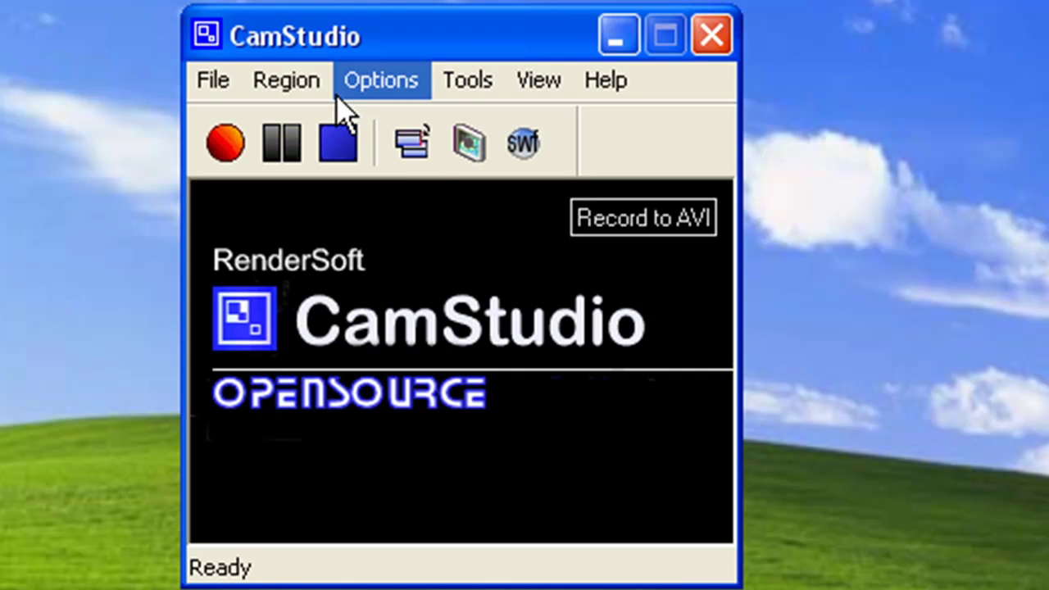
Record a small screen region of about 59 x 32 pixels and stop the recording.
{"action": "left_click", "coordinate": [228, 148]}
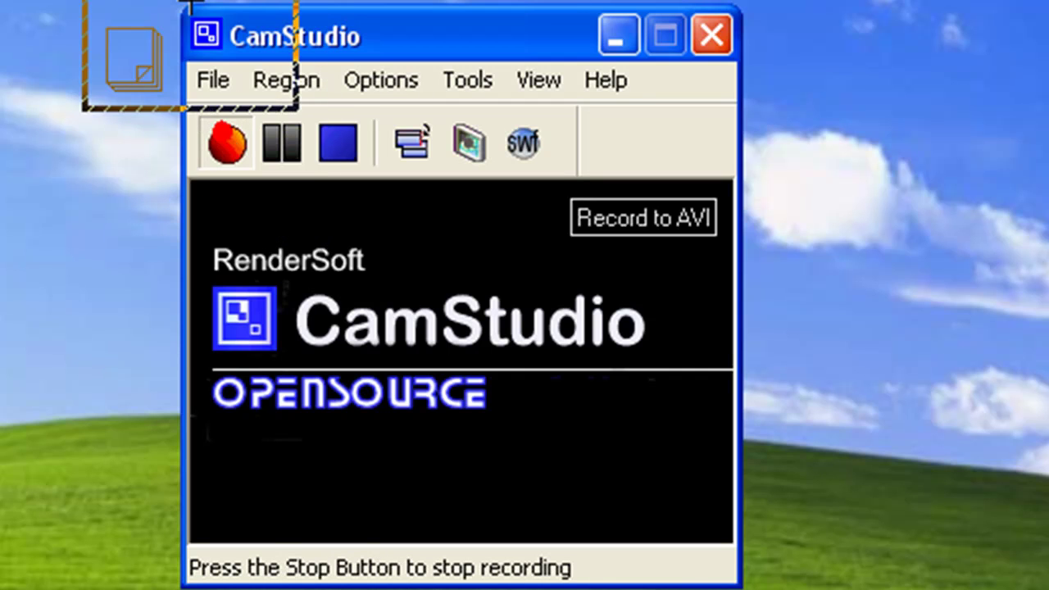
{"action": "left_click", "coordinate": [129, 63]}
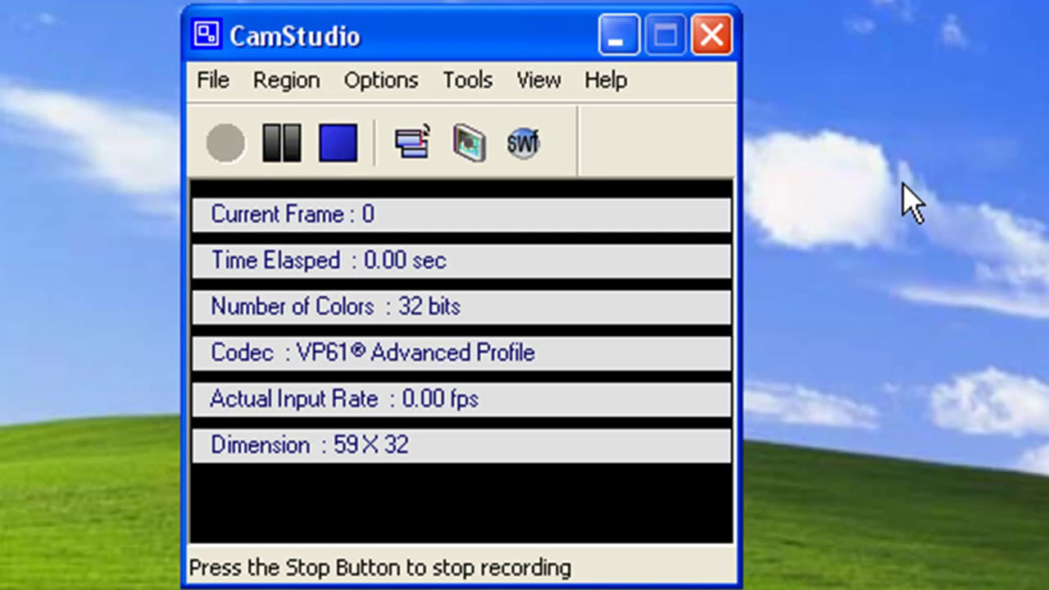
{"action": "left_click", "coordinate": [336, 143]}
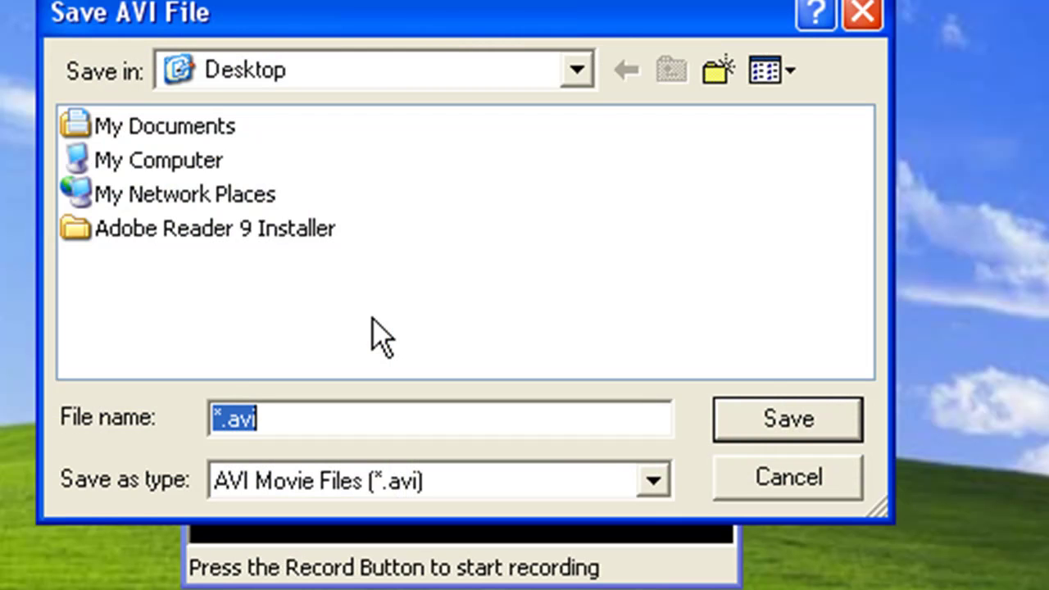
Save the recording on the Desktop as an AVI file named test and close the playback window.
{"action": "key", "text": "BackSpace"}
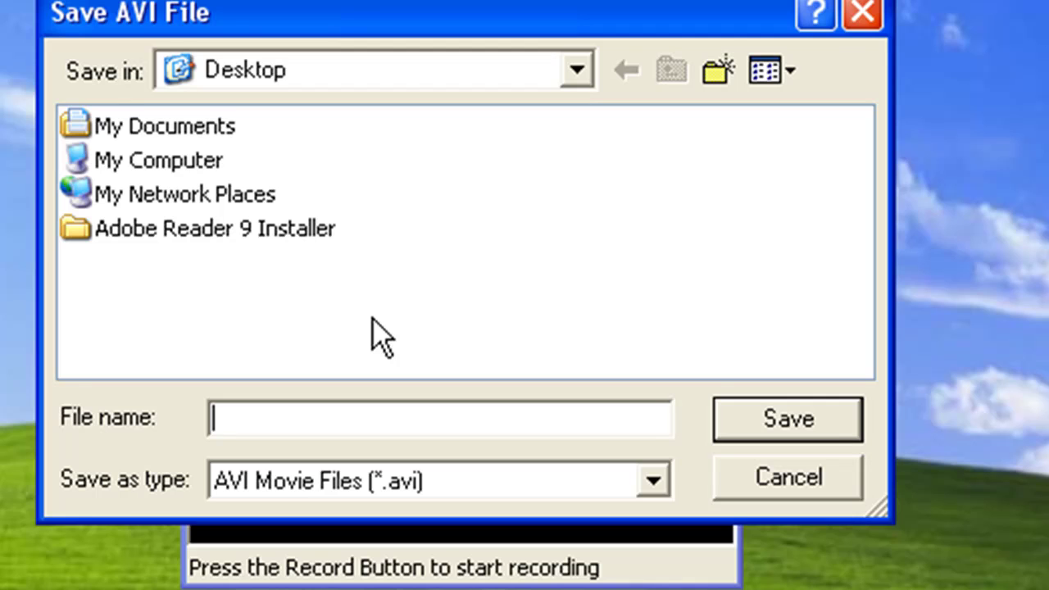
{"action": "type", "text": "test"}
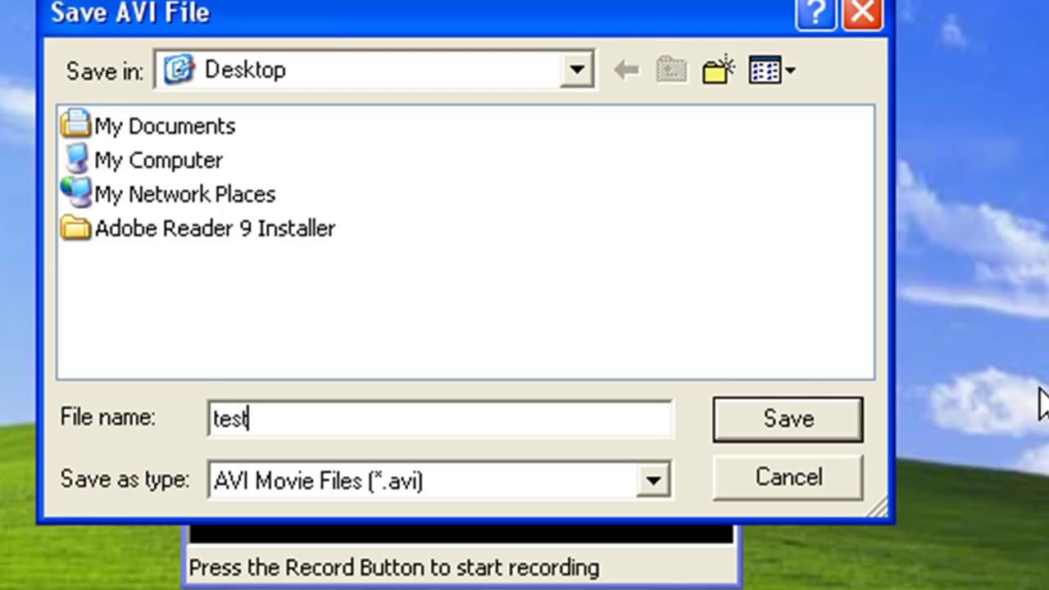
{"action": "left_click", "coordinate": [831, 430]}
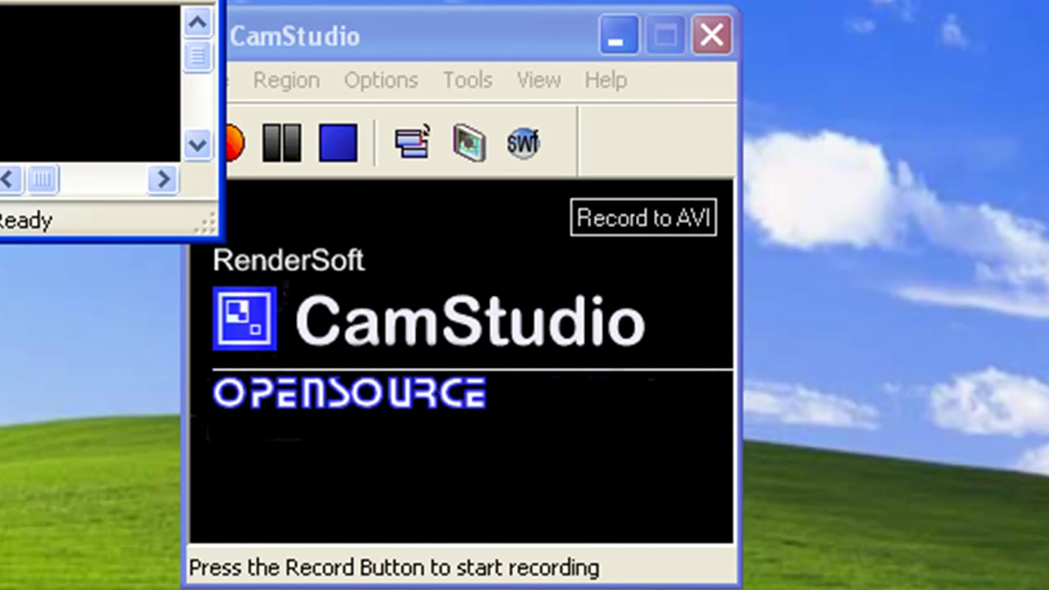
{"action": "key", "text": "alt+F4"}
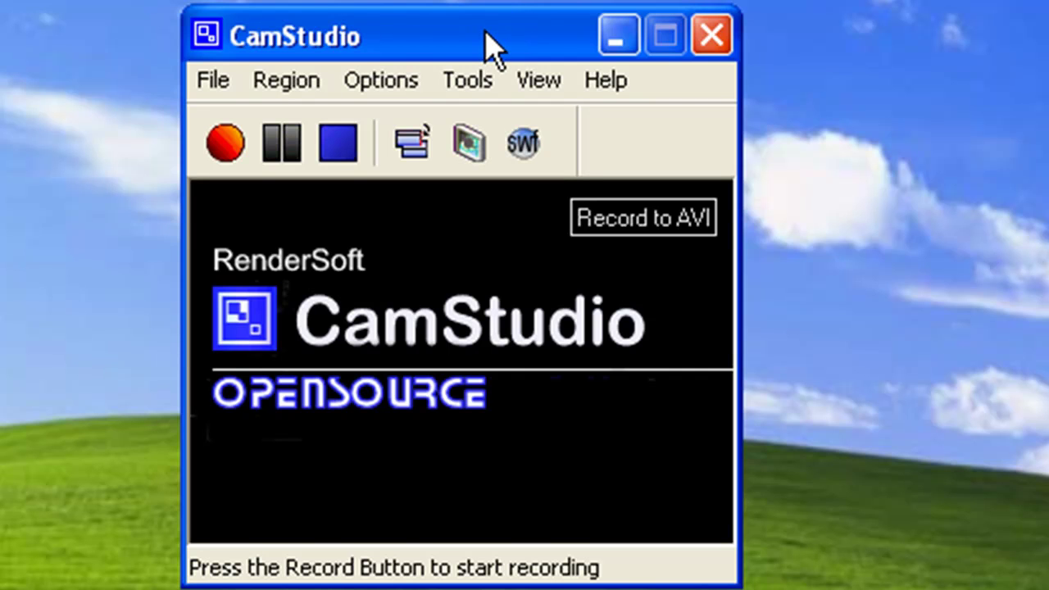
{"action": "left_click_drag", "start_coordinate": [491, 49], "coordinate": [450, 79]}
{"action": "left_click", "coordinate": [342, 111]}
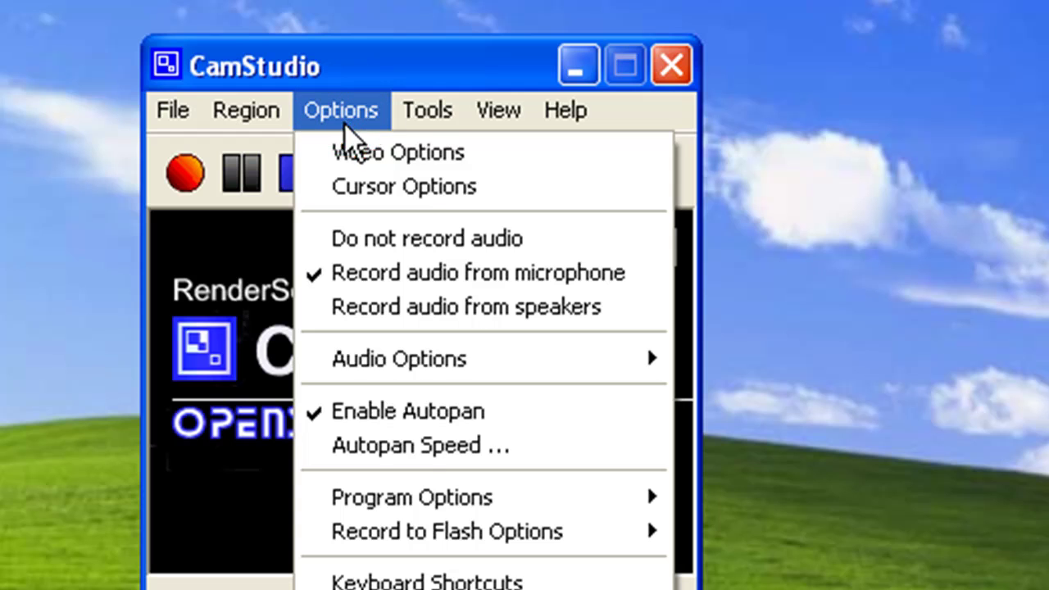
{"action": "left_click", "coordinate": [331, 120]}
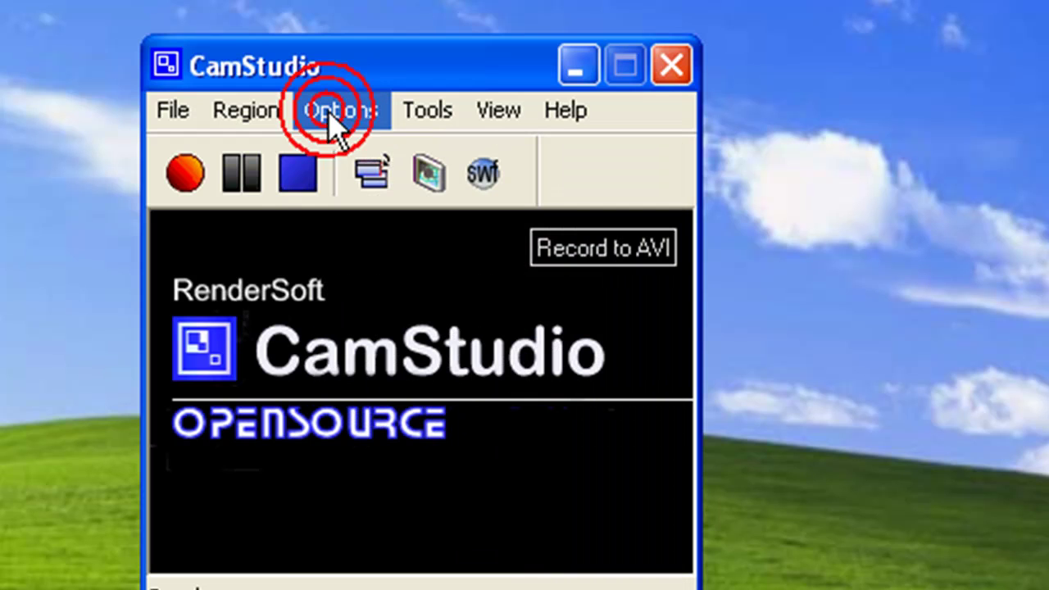